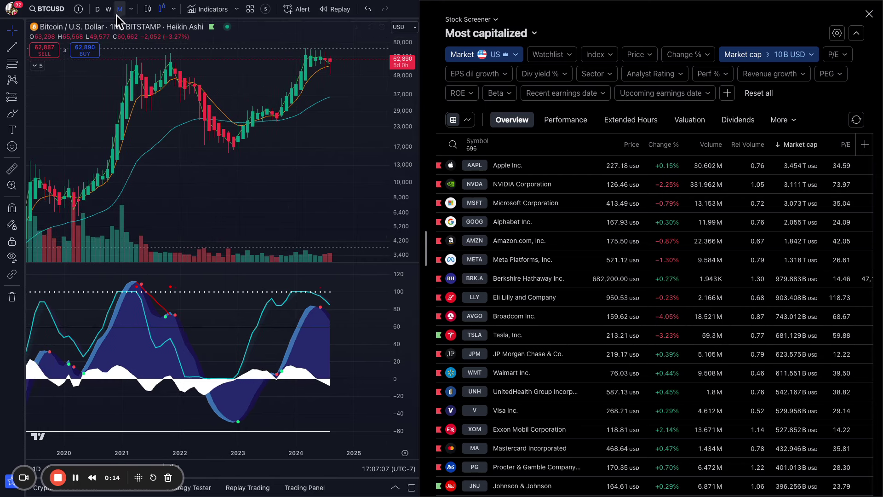
Pan the Bitcoin chart back to 2016–2021, then reset it to fit all history
{"action": "scroll", "coordinate": [173, 184], "scroll_direction": "down", "scroll_amount": 2}
{"action": "scroll", "coordinate": [197, 235], "scroll_direction": "down", "scroll_amount": 2}
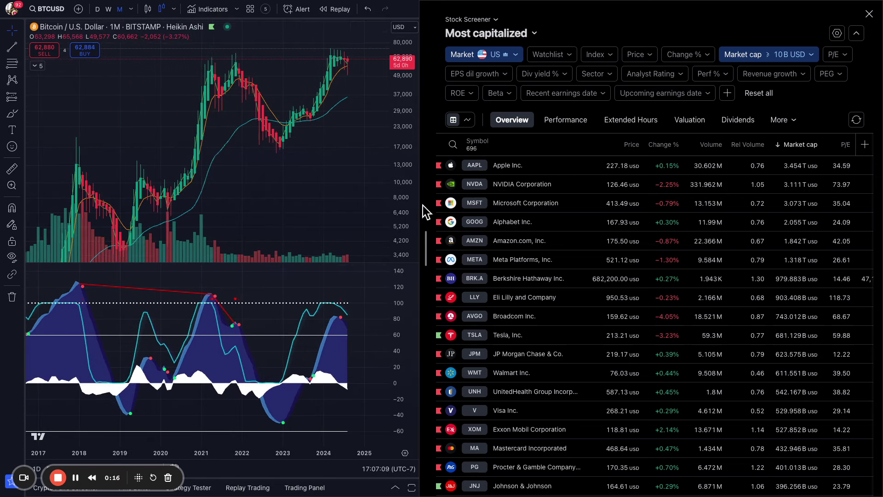
{"action": "left_click_drag", "start_coordinate": [420, 179], "coordinate": [384, 212]}
{"action": "scroll", "coordinate": [305, 233], "scroll_direction": "up", "scroll_amount": 2}
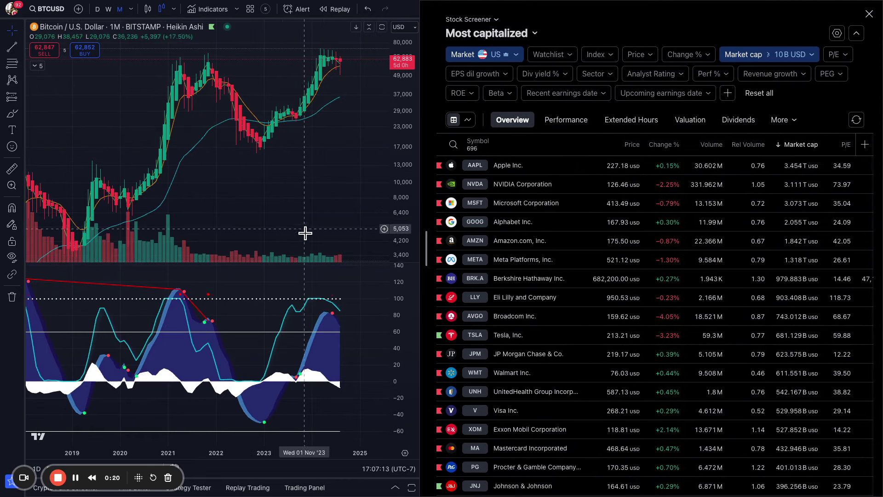
{"action": "left_click_drag", "start_coordinate": [242, 220], "coordinate": [371, 203]}
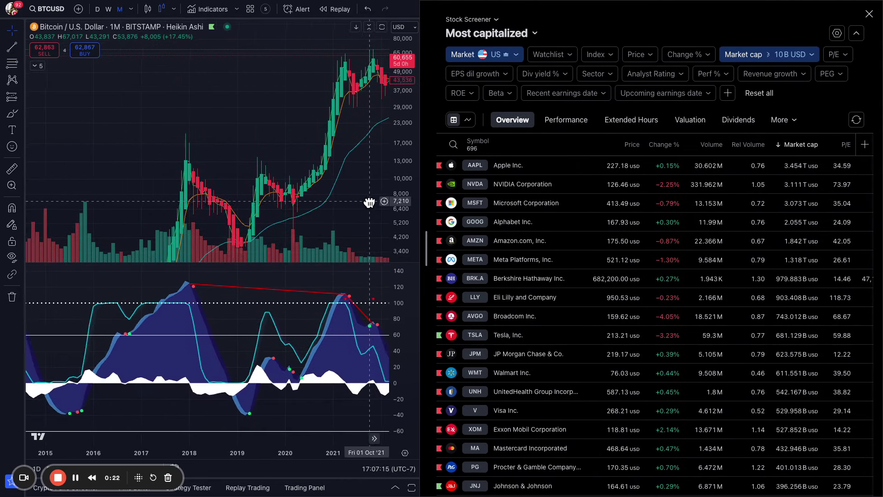
{"action": "key", "text": "alt+r"}
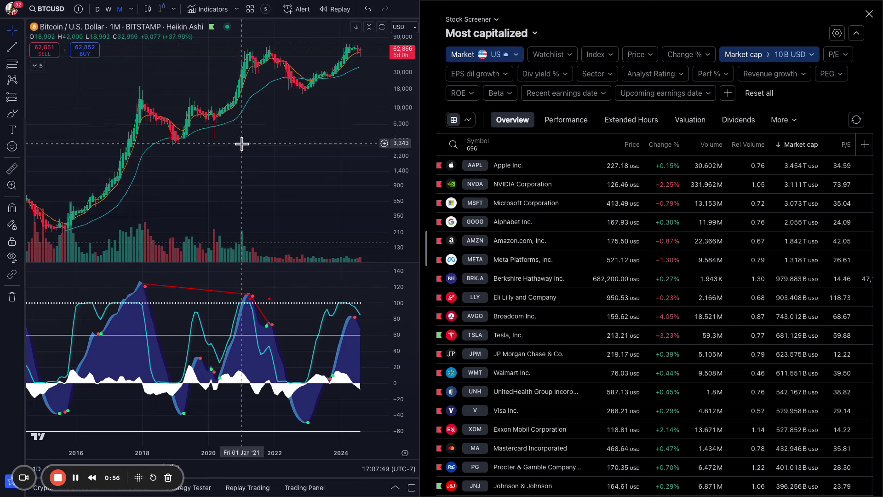
Load Apple from the screener, zoom in, then switch the chart to NVIDIA (NVDA)
{"action": "left_click", "coordinate": [481, 166]}
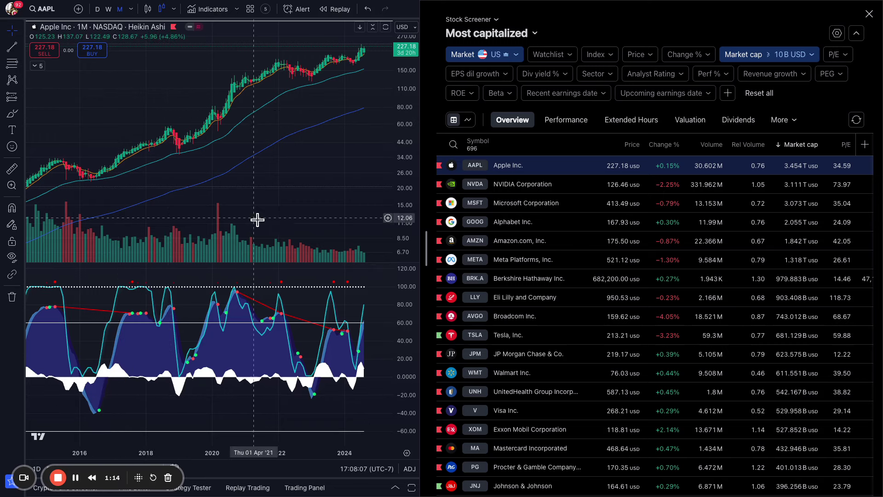
{"action": "scroll", "coordinate": [272, 194], "scroll_direction": "up", "scroll_amount": 2}
{"action": "scroll", "coordinate": [247, 182], "scroll_direction": "up", "scroll_amount": 1}
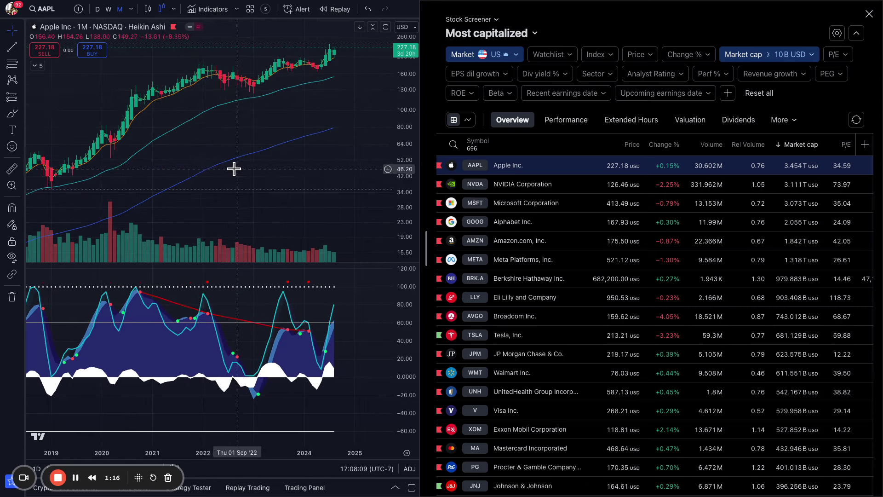
{"action": "left_click", "coordinate": [475, 184]}
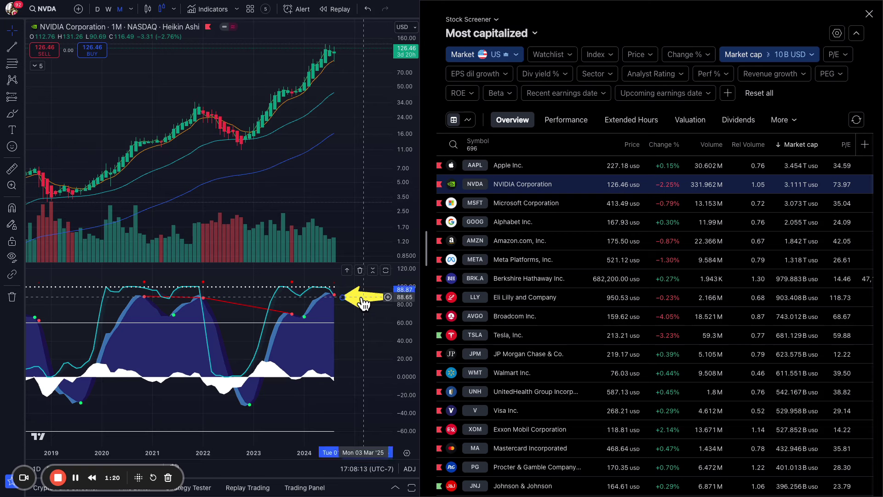
{"action": "scroll", "coordinate": [237, 144], "scroll_direction": "down", "scroll_amount": 2}
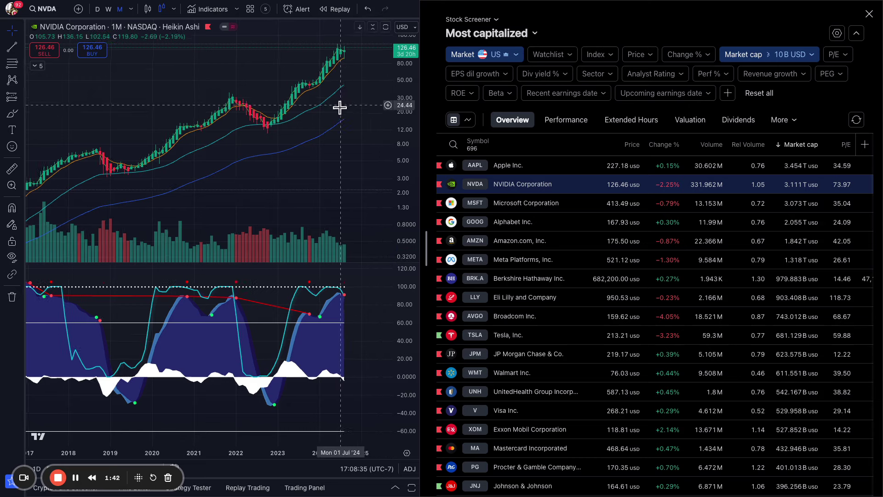
{"action": "scroll", "coordinate": [345, 184], "scroll_direction": "up", "scroll_amount": 3}
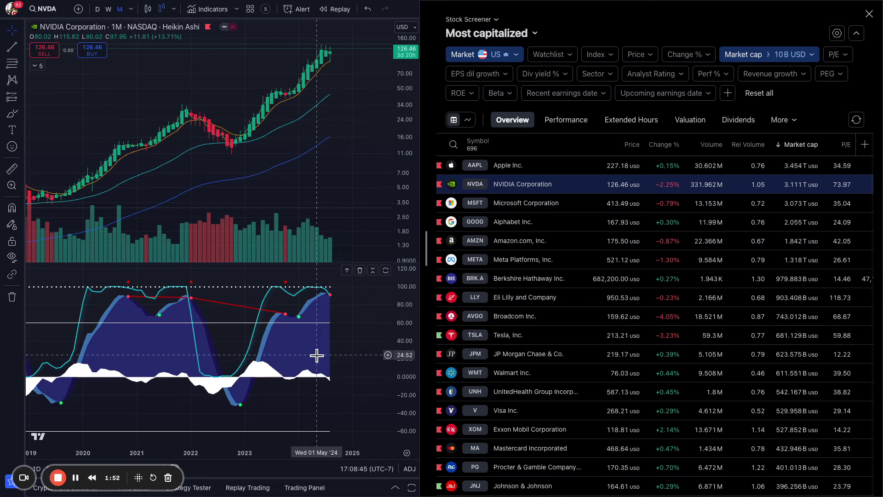
{"action": "scroll", "coordinate": [180, 119], "scroll_direction": "up", "scroll_amount": 2}
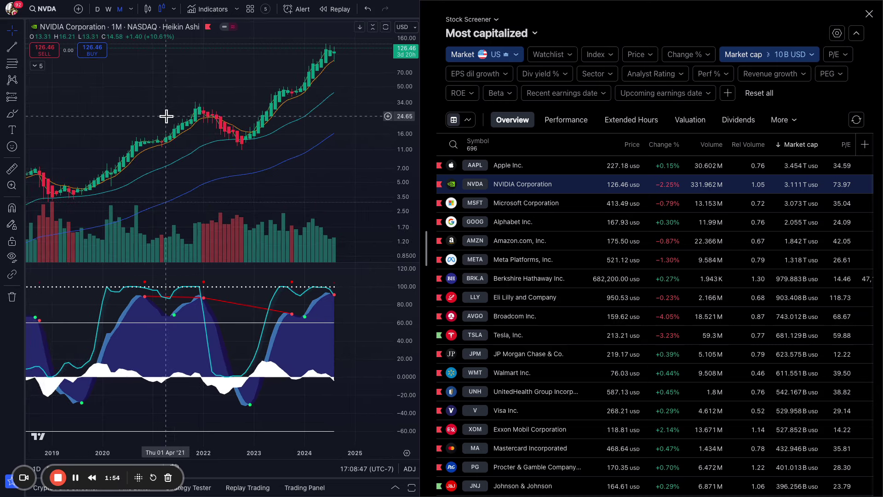
{"action": "scroll", "coordinate": [235, 152], "scroll_direction": "up", "scroll_amount": 2}
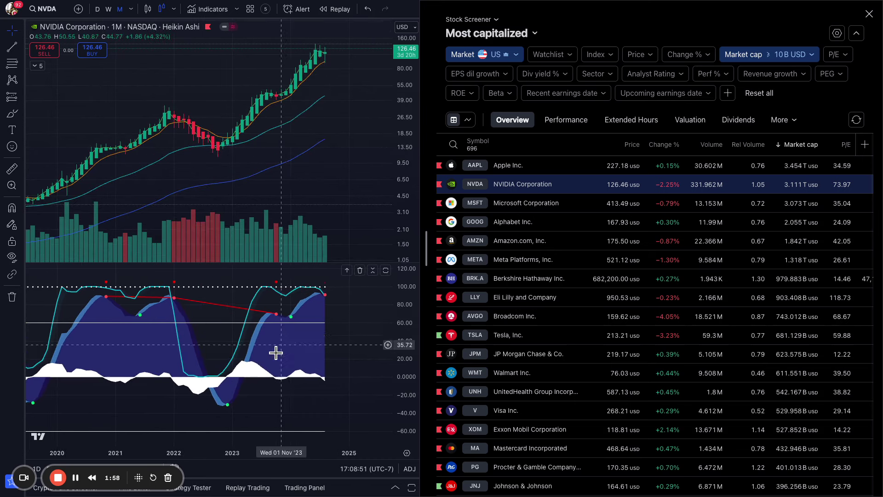
{"action": "scroll", "coordinate": [235, 399], "scroll_direction": "down", "scroll_amount": 2}
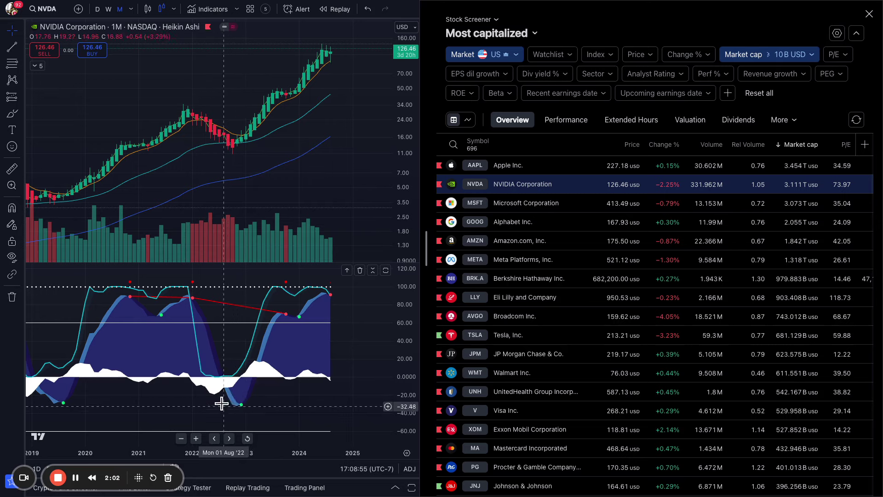
{"action": "scroll", "coordinate": [239, 411], "scroll_direction": "down", "scroll_amount": 1}
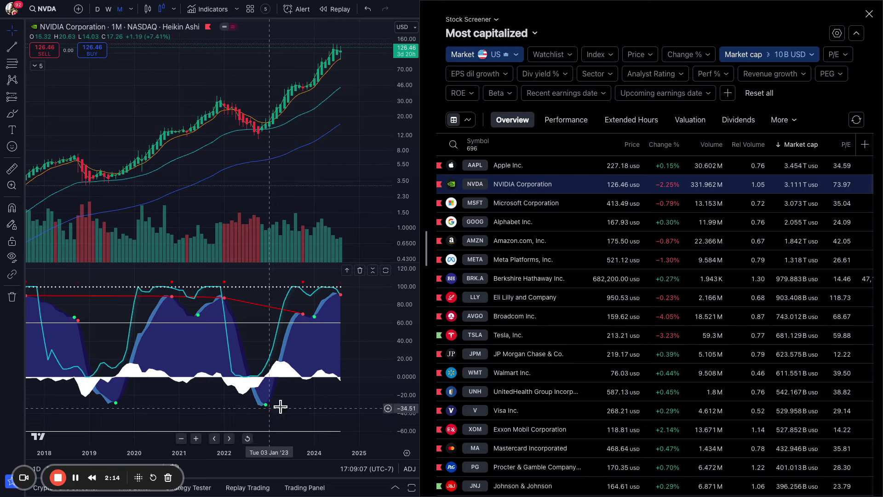
{"action": "left_click", "coordinate": [108, 9]}
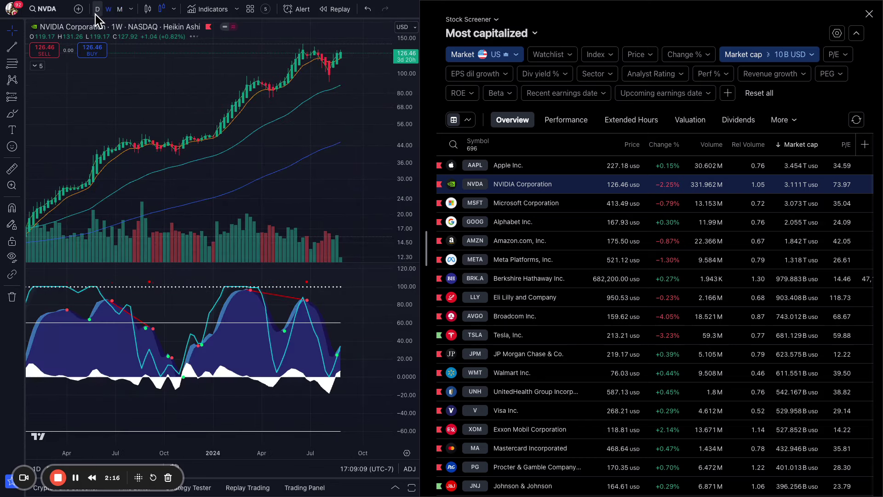
{"action": "left_click", "coordinate": [97, 13]}
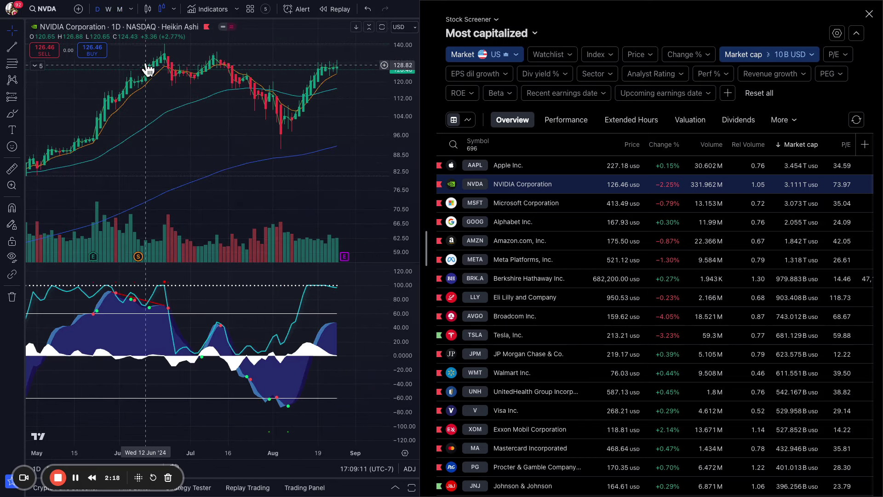
{"action": "left_click", "coordinate": [119, 10]}
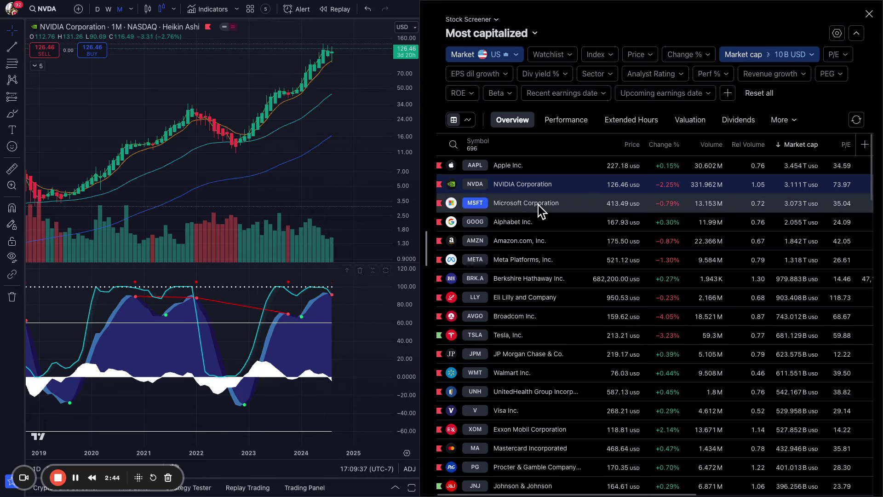
{"action": "left_click", "coordinate": [484, 203]}
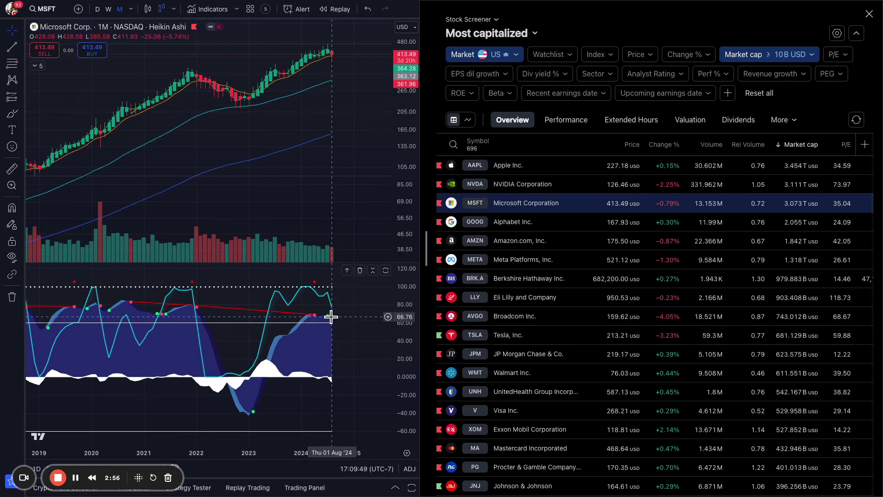
{"action": "left_click", "coordinate": [476, 167]}
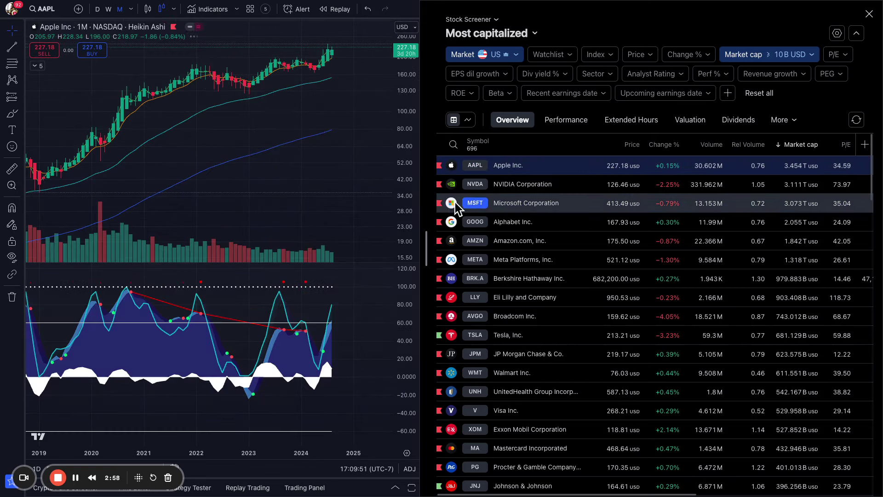
{"action": "left_click", "coordinate": [476, 185]}
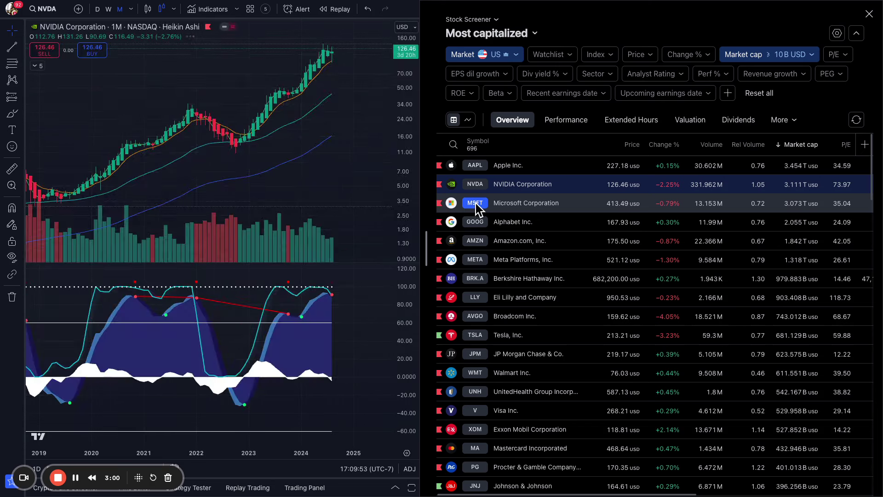
Load Microsoft, then Alphabet Class C (GOOG) from the screener, and zoom its monthly chart
{"action": "left_click", "coordinate": [476, 204]}
{"action": "left_click", "coordinate": [474, 224]}
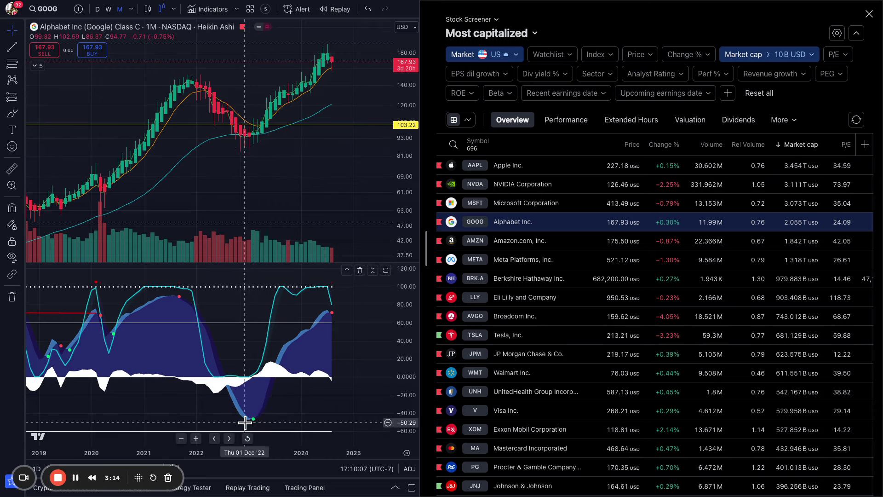
{"action": "scroll", "coordinate": [177, 193], "scroll_direction": "down", "scroll_amount": 3}
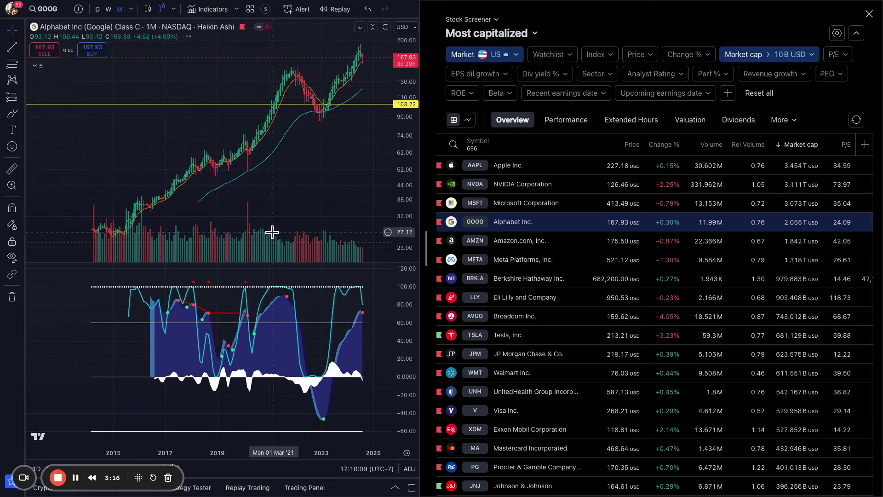
{"action": "scroll", "coordinate": [200, 221], "scroll_direction": "up", "scroll_amount": 2}
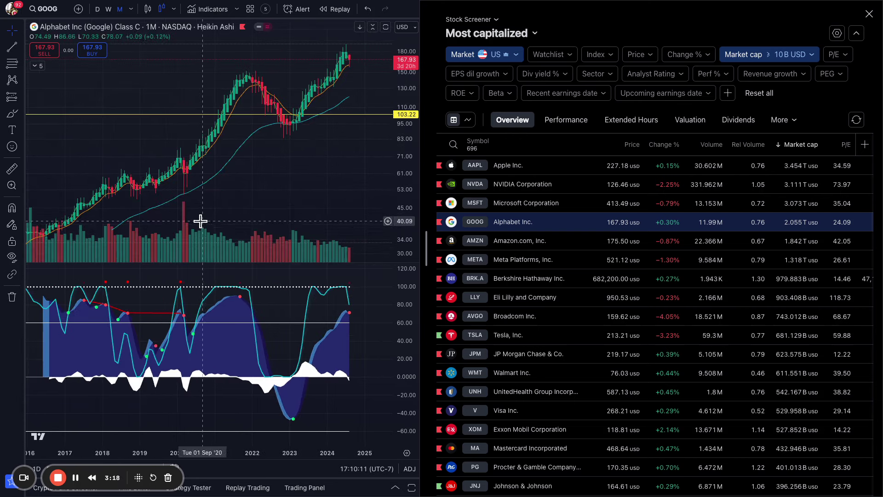
{"action": "scroll", "coordinate": [201, 221], "scroll_direction": "up", "scroll_amount": 2}
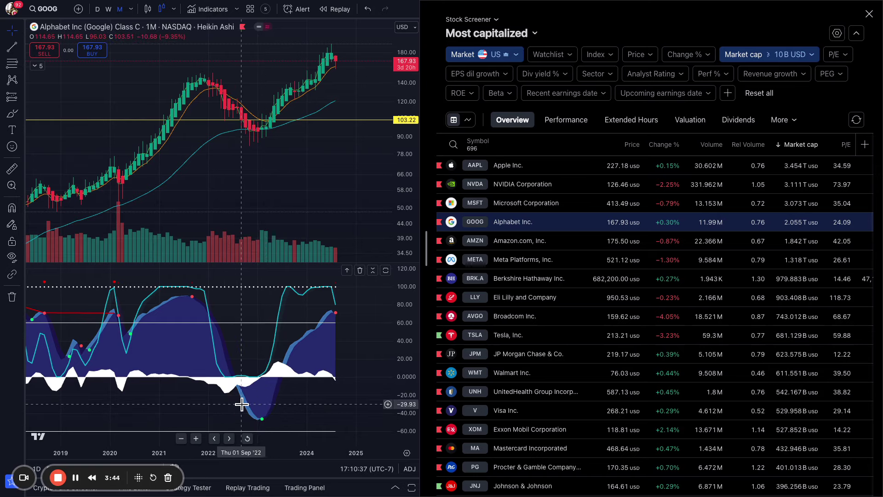
{"action": "scroll", "coordinate": [251, 389], "scroll_direction": "down", "scroll_amount": 3}
{"action": "scroll", "coordinate": [251, 388], "scroll_direction": "up", "scroll_amount": 3}
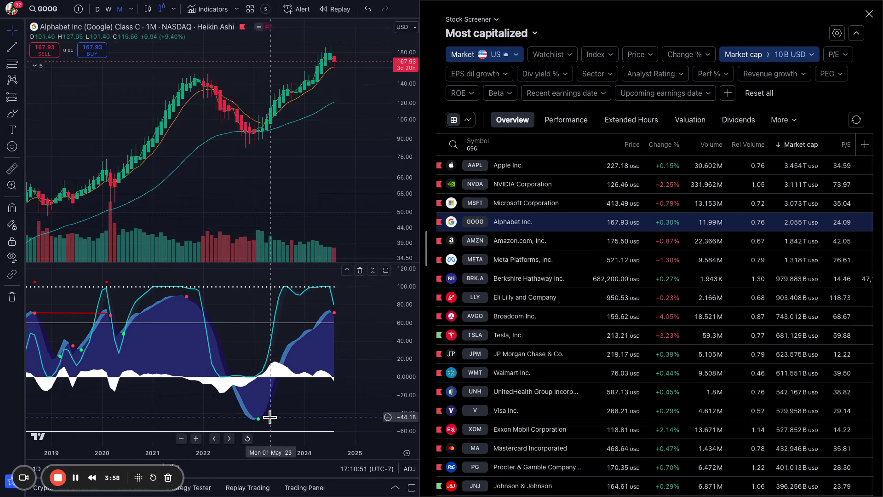
Place a long position on Alphabet at about 94.66 with a 192.45 target, then delete it
{"action": "left_click", "coordinate": [11, 97]}
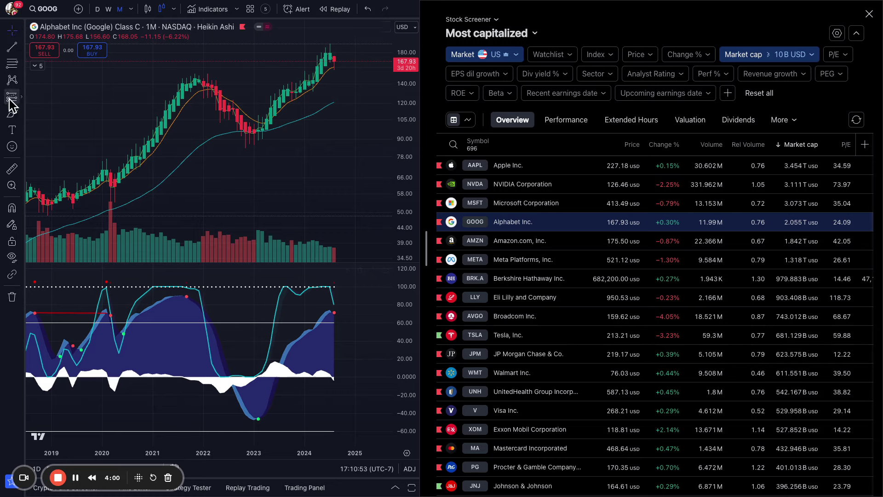
{"action": "left_click", "coordinate": [279, 133]}
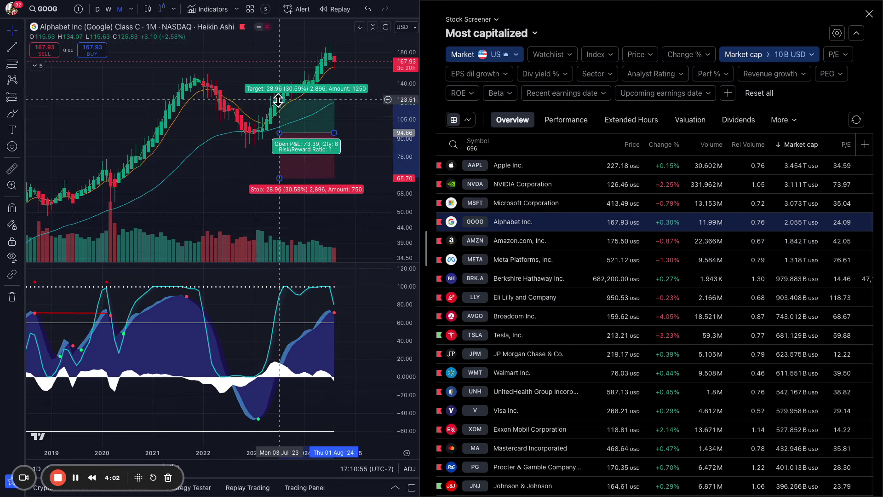
{"action": "left_click_drag", "start_coordinate": [278, 99], "coordinate": [280, 44]}
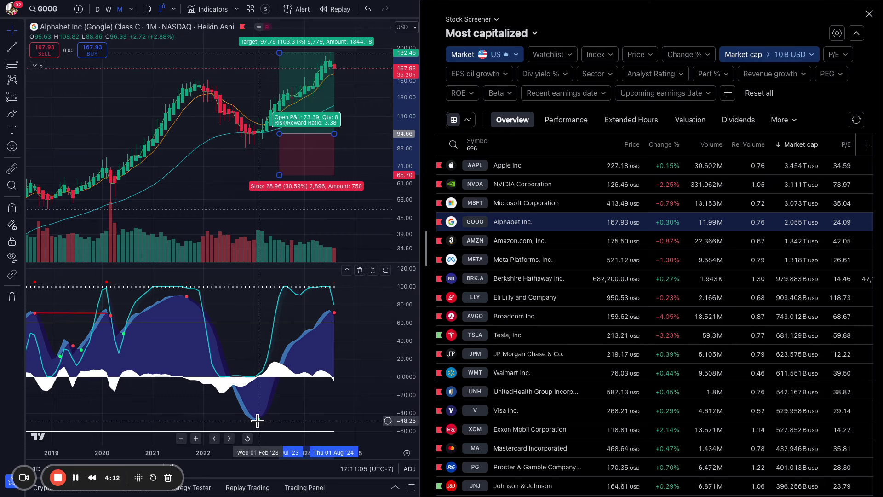
{"action": "key", "text": "Delete"}
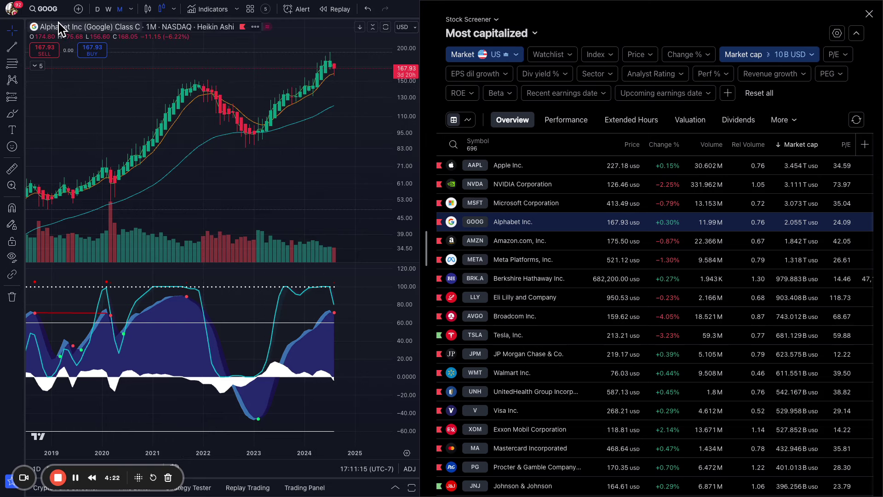
{"action": "left_click", "coordinate": [98, 10]}
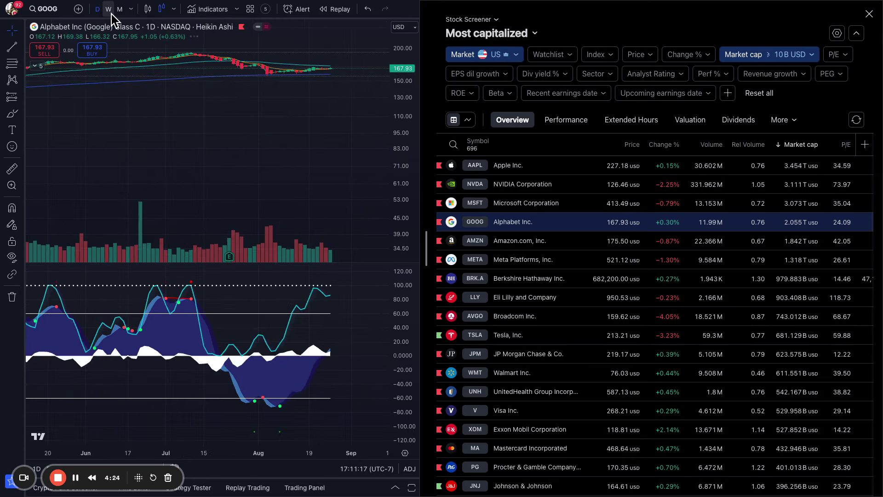
{"action": "scroll", "coordinate": [216, 351], "scroll_direction": "down", "scroll_amount": 3}
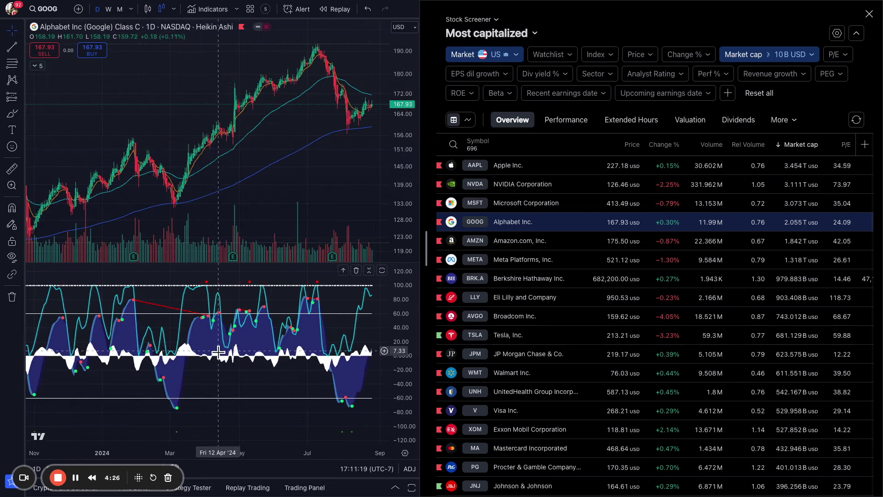
{"action": "left_click", "coordinate": [119, 10]}
{"action": "scroll", "coordinate": [252, 339], "scroll_direction": "up", "scroll_amount": 4}
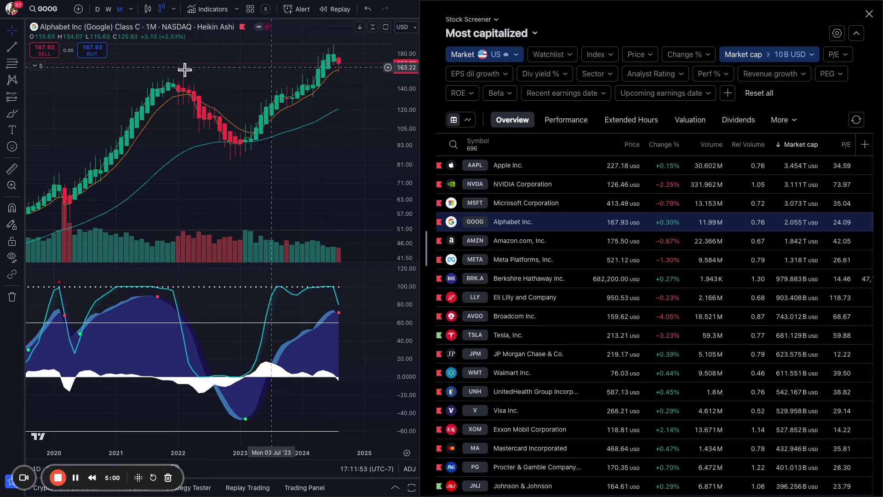
{"action": "left_click", "coordinate": [95, 10]}
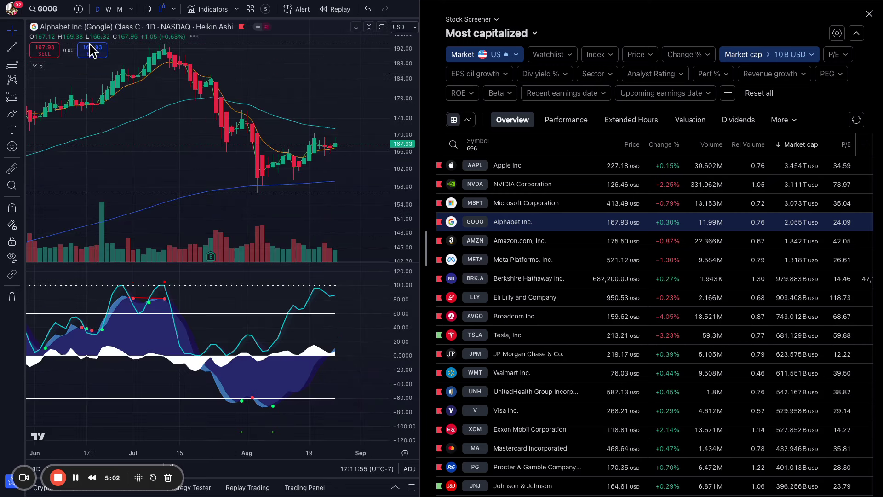
{"action": "scroll", "coordinate": [284, 208], "scroll_direction": "down", "scroll_amount": 10}
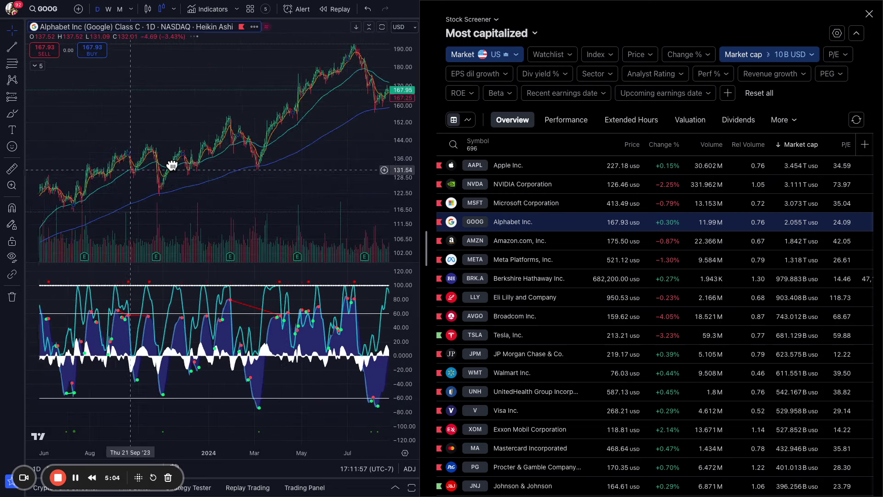
{"action": "left_click_drag", "start_coordinate": [315, 158], "coordinate": [133, 208]}
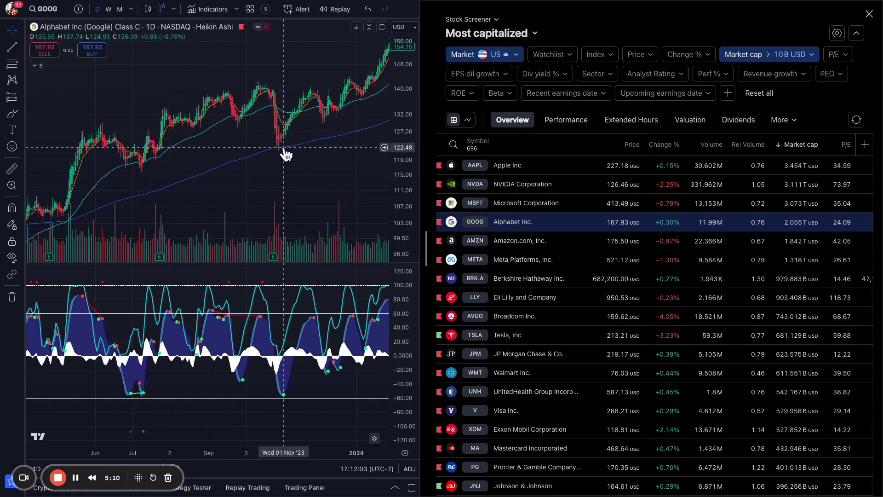
{"action": "scroll", "coordinate": [207, 351], "scroll_direction": "up", "scroll_amount": 2}
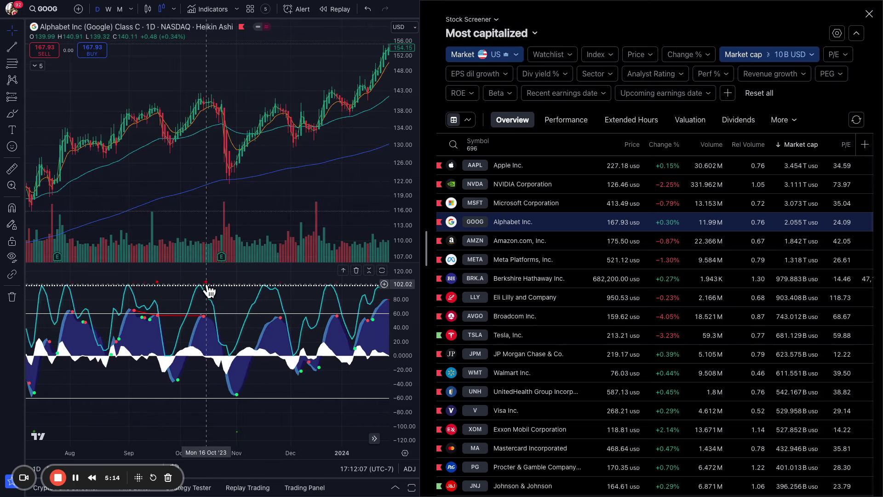
{"action": "left_click", "coordinate": [121, 11]}
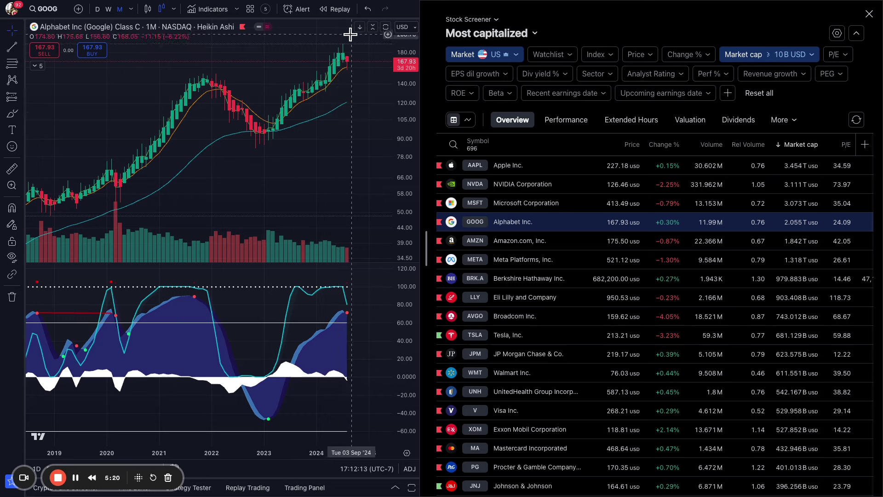
{"action": "scroll", "coordinate": [335, 99], "scroll_direction": "up", "scroll_amount": 3}
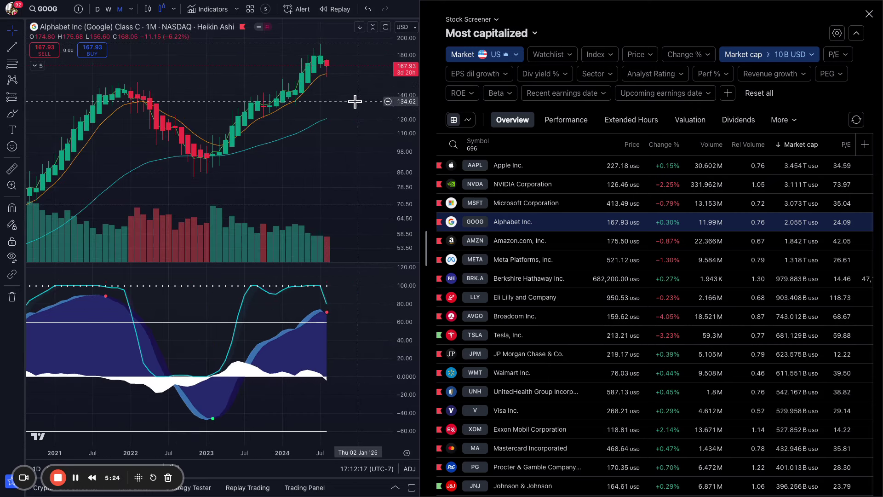
{"action": "scroll", "coordinate": [178, 229], "scroll_direction": "down", "scroll_amount": 3}
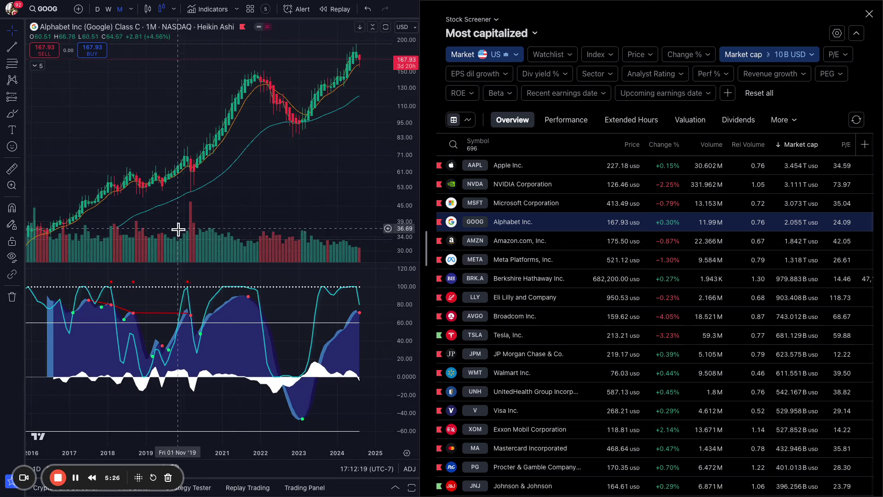
{"action": "scroll", "coordinate": [184, 233], "scroll_direction": "up", "scroll_amount": 3}
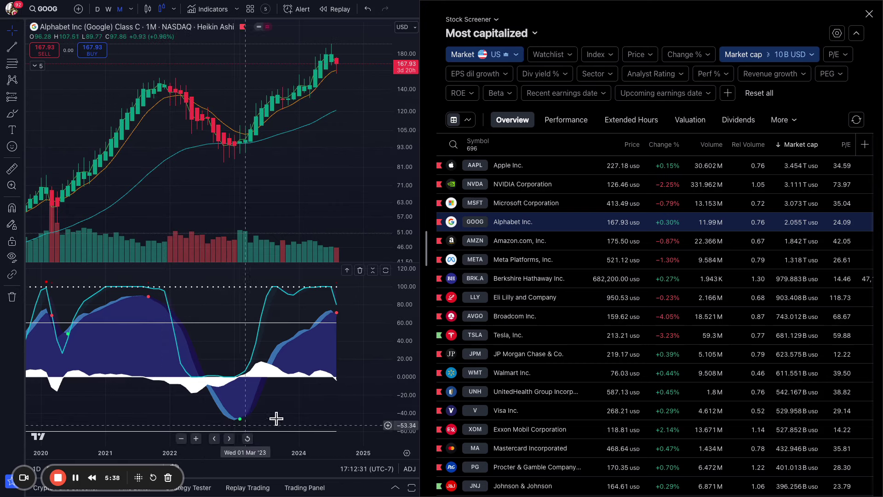
{"action": "left_click_drag", "start_coordinate": [337, 409], "coordinate": [312, 348]}
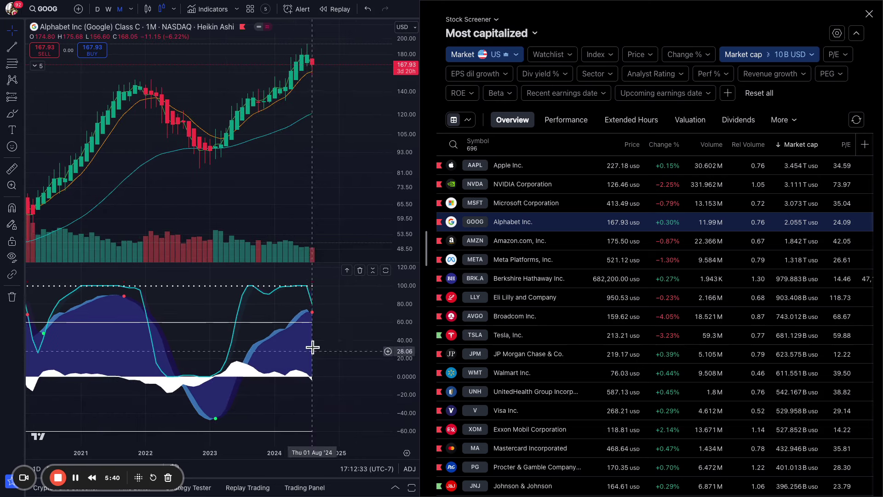
Step through AMZN, GOOG, MSFT, AAPL, NVDA and TSLA in the screener, ending on JNJ
{"action": "left_click", "coordinate": [479, 243]}
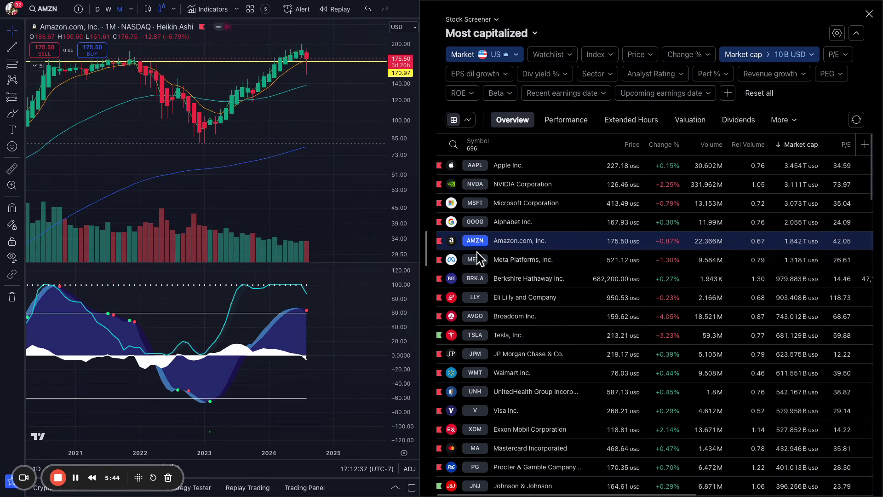
{"action": "left_click", "coordinate": [471, 222]}
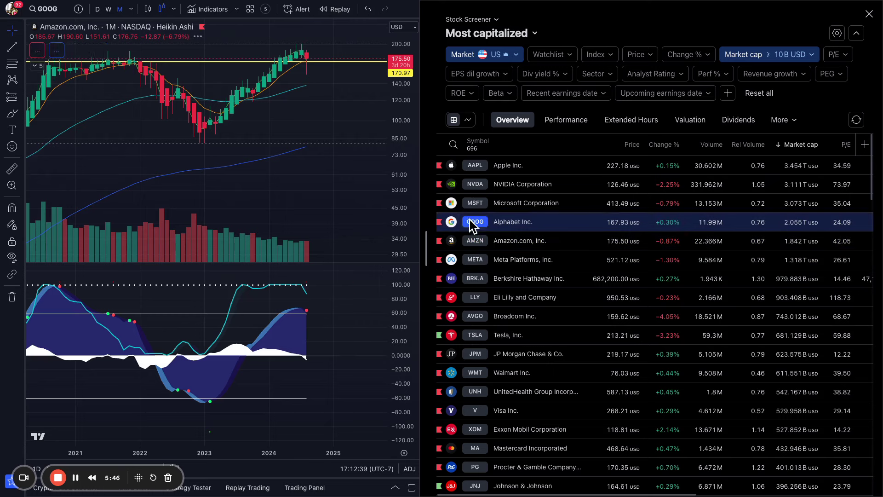
{"action": "left_click", "coordinate": [477, 203]}
{"action": "left_click", "coordinate": [477, 167]}
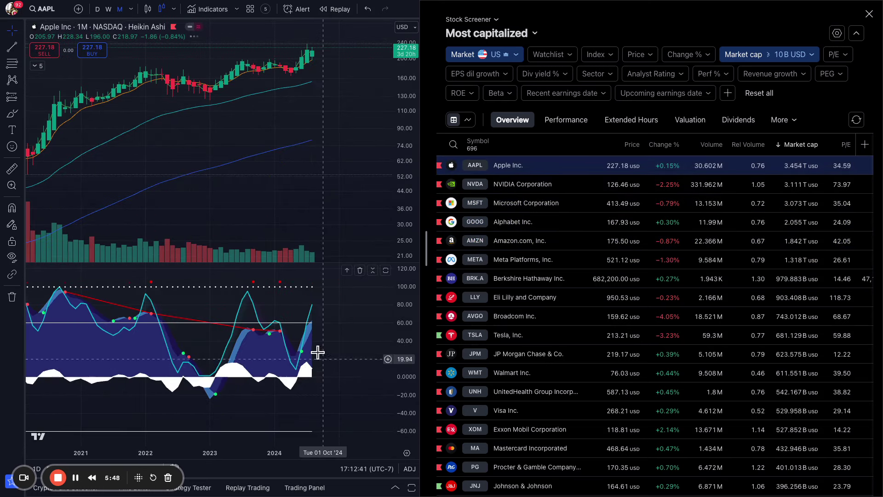
{"action": "left_click", "coordinate": [476, 185]}
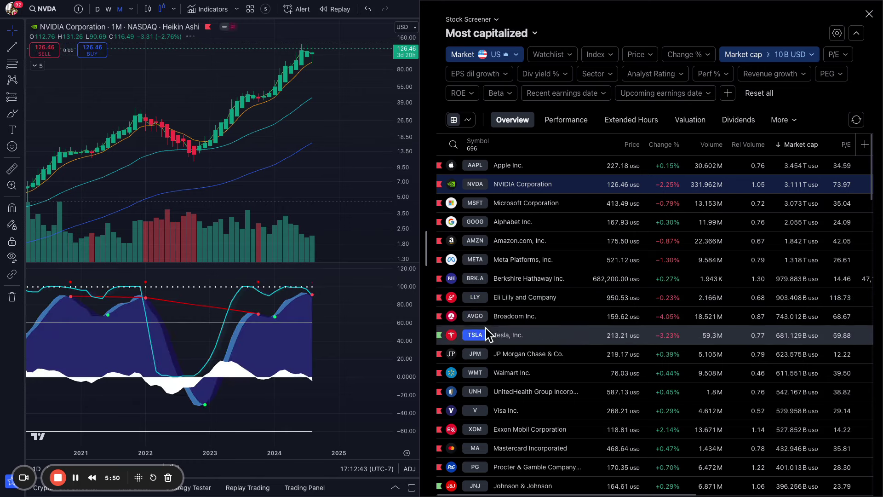
{"action": "left_click", "coordinate": [476, 335]}
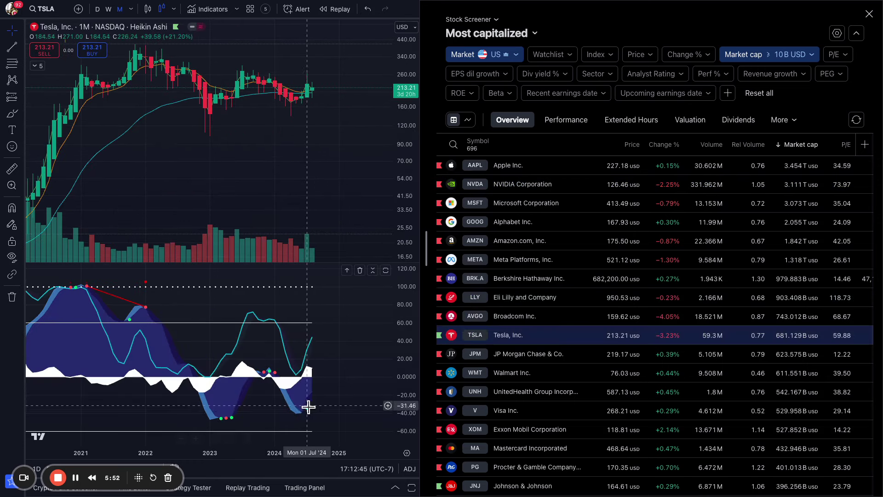
{"action": "scroll", "coordinate": [305, 413], "scroll_direction": "down", "scroll_amount": 4}
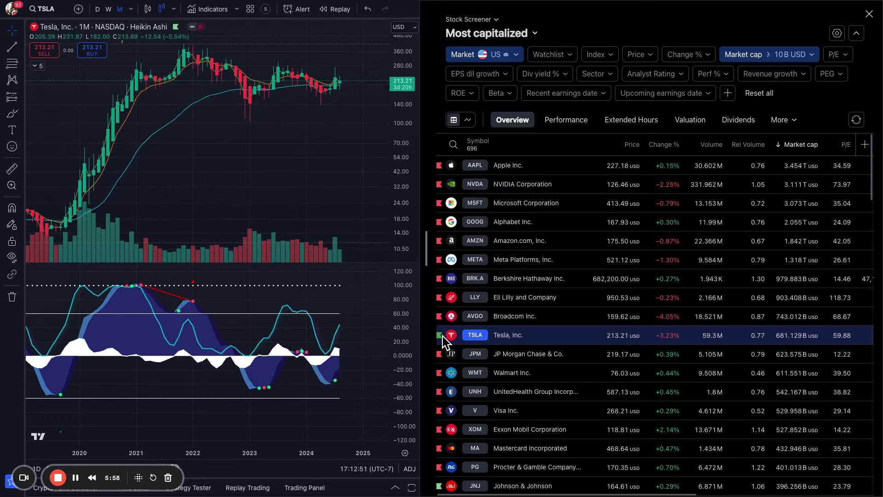
{"action": "mouse_move", "coordinate": [441, 319]}
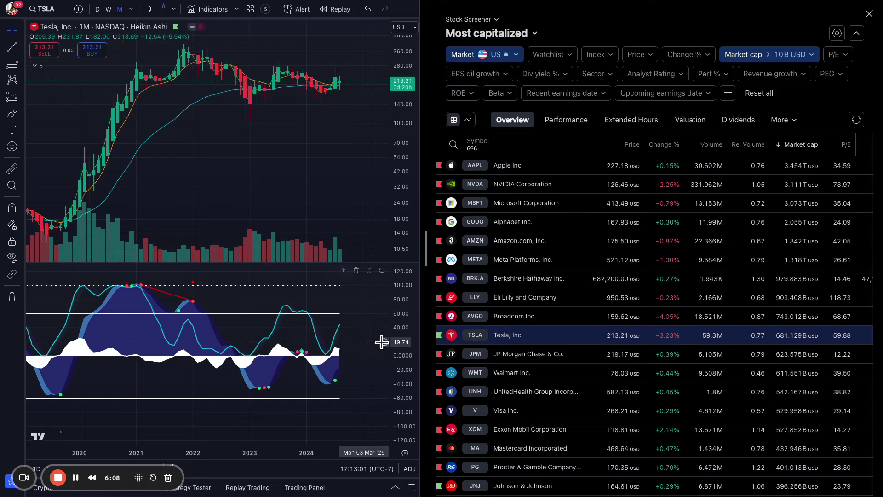
{"action": "left_click", "coordinate": [486, 489]}
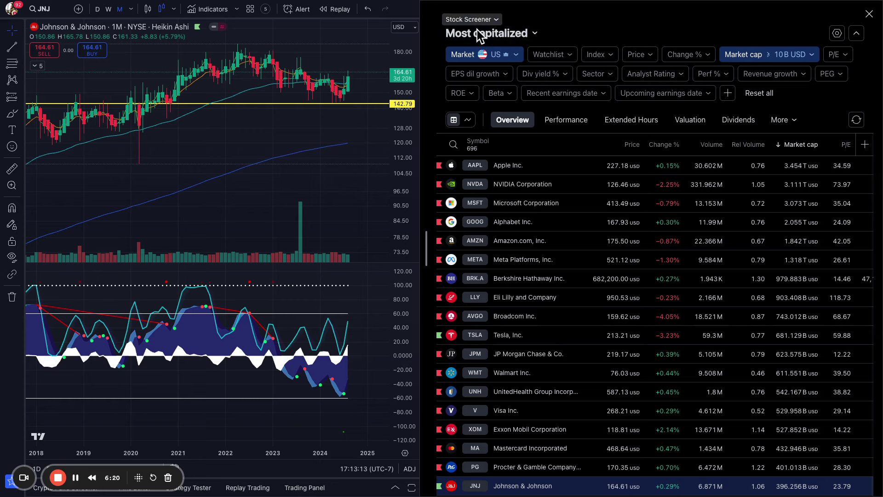
Close the stock screener and switch the watchlist to Blue list, then Green list
{"action": "left_click", "coordinate": [869, 14]}
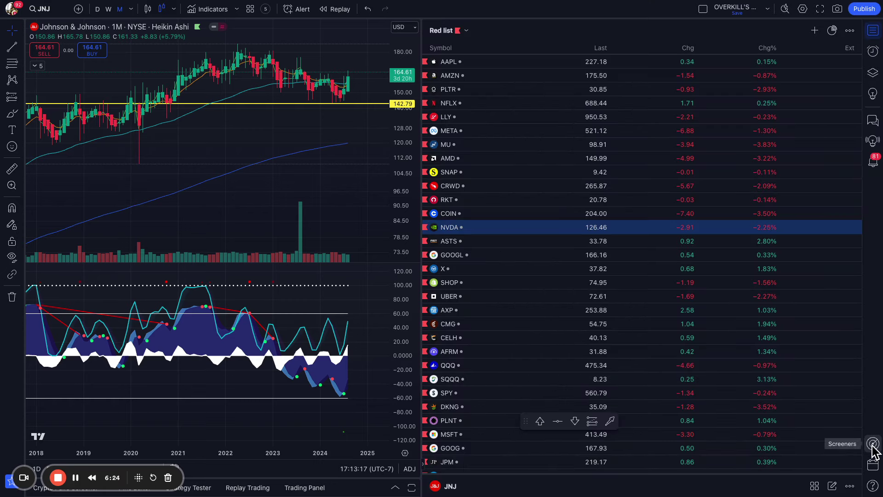
{"action": "scroll", "coordinate": [527, 252], "scroll_direction": "down", "scroll_amount": 15}
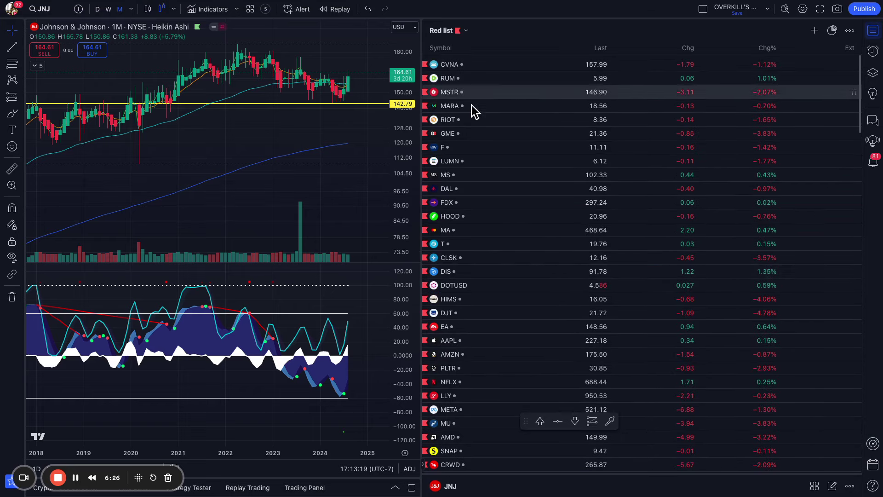
{"action": "scroll", "coordinate": [528, 363], "scroll_direction": "up", "scroll_amount": 5}
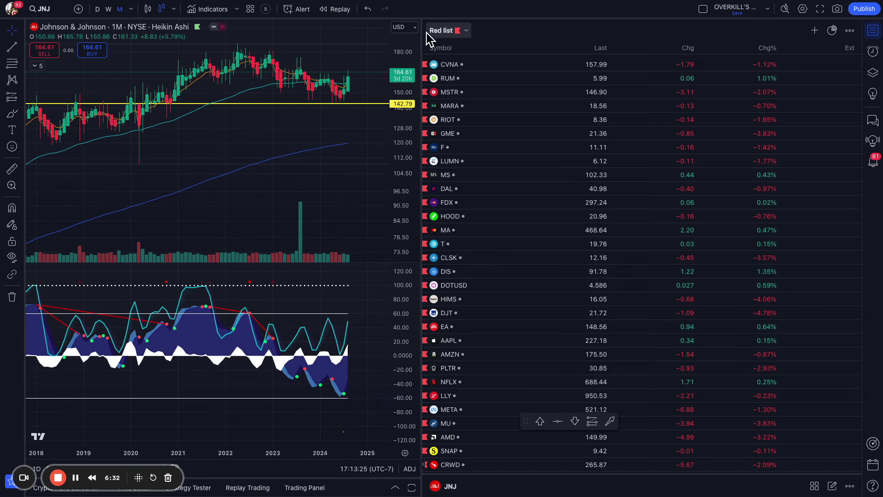
{"action": "left_click", "coordinate": [439, 30]}
{"action": "left_click", "coordinate": [437, 203]}
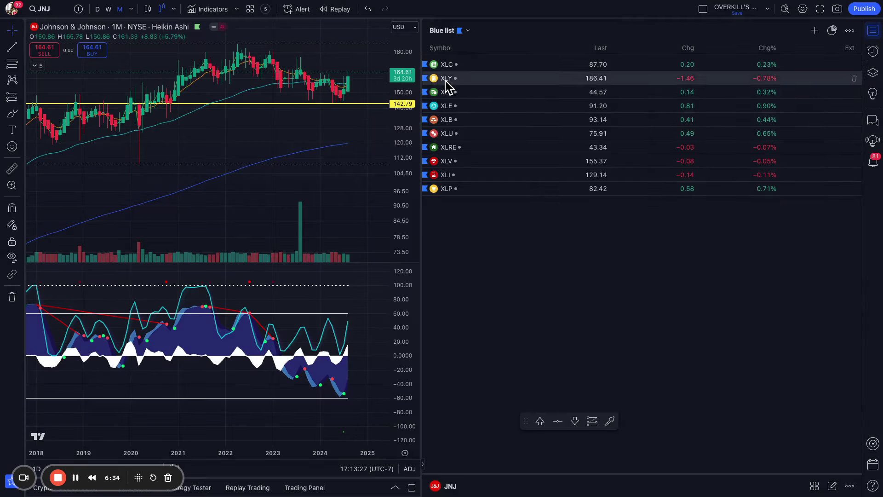
{"action": "left_click", "coordinate": [438, 31]}
{"action": "left_click", "coordinate": [421, 217]}
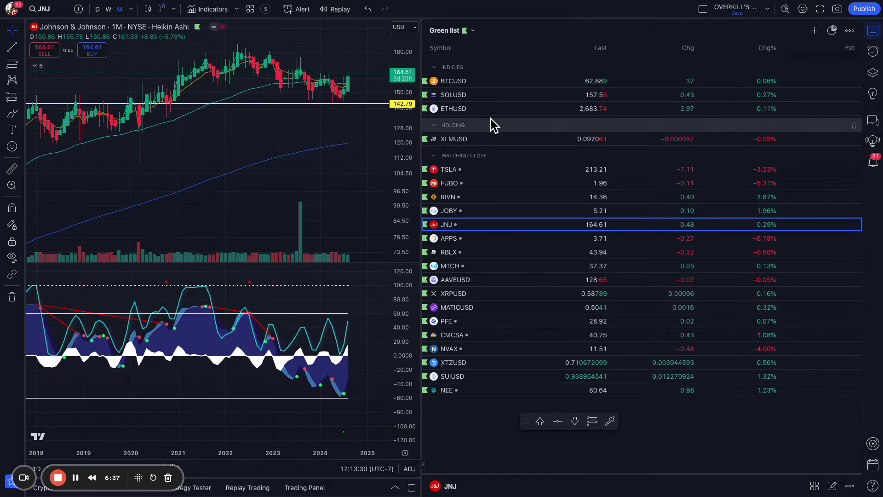
Chart Novavax (NVAX) and Comcast (CMCSA) from the Green list, then return to the Red list
{"action": "left_click", "coordinate": [483, 350]}
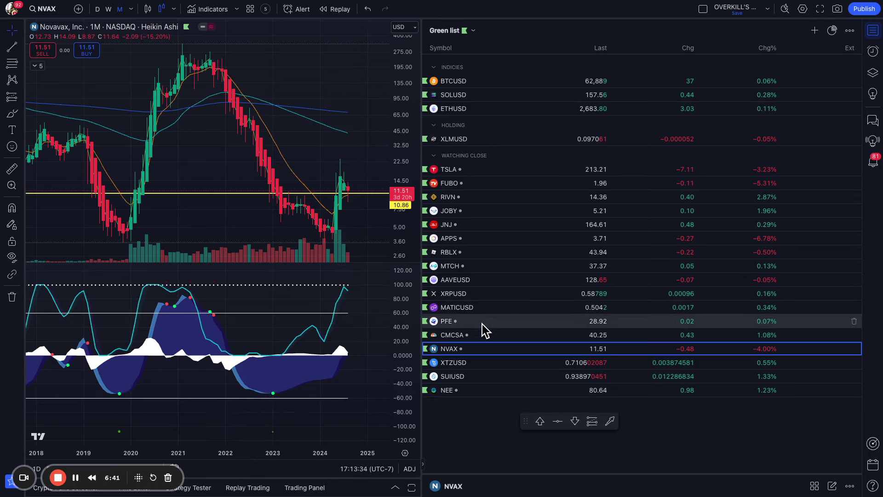
{"action": "left_click", "coordinate": [484, 335]}
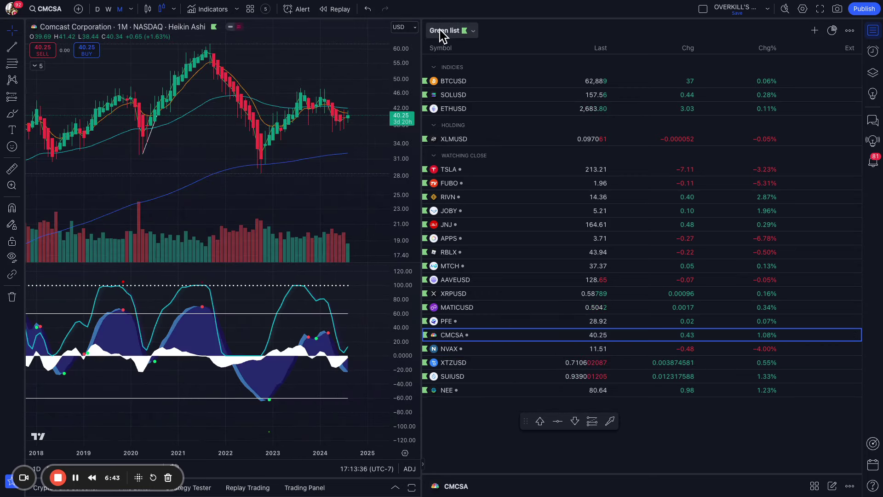
{"action": "left_click", "coordinate": [442, 31]}
{"action": "left_click", "coordinate": [434, 187]}
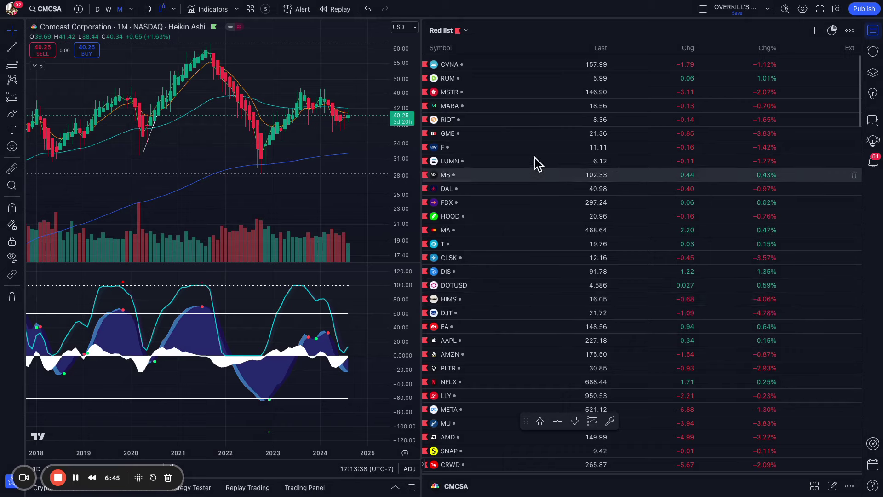
{"action": "scroll", "coordinate": [506, 322], "scroll_direction": "down", "scroll_amount": 10}
{"action": "scroll", "coordinate": [510, 355], "scroll_direction": "up", "scroll_amount": 10}
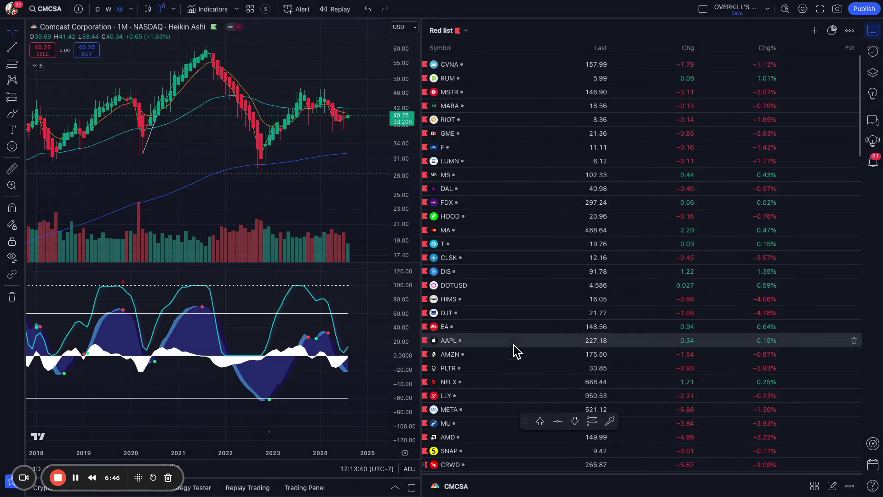
Load RIOT, then MicroStrategy (MSTR) from the Red list and pan and zoom its history
{"action": "left_click", "coordinate": [484, 118]}
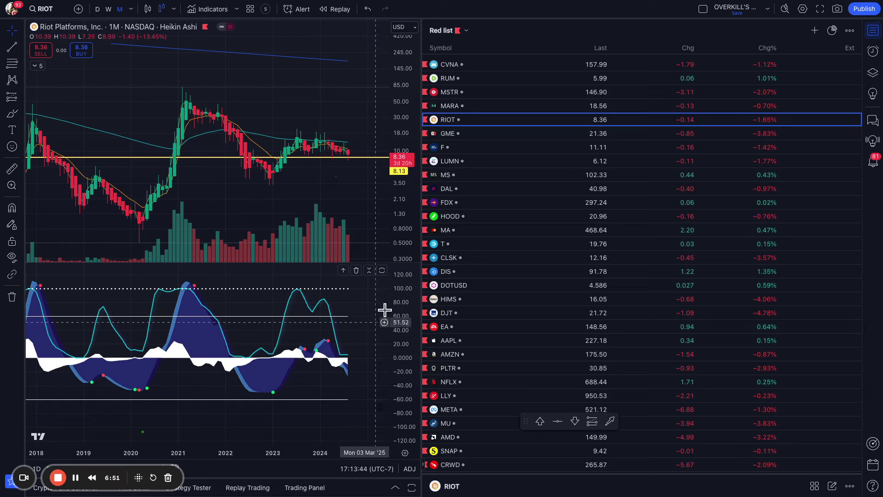
{"action": "left_click", "coordinate": [473, 95]}
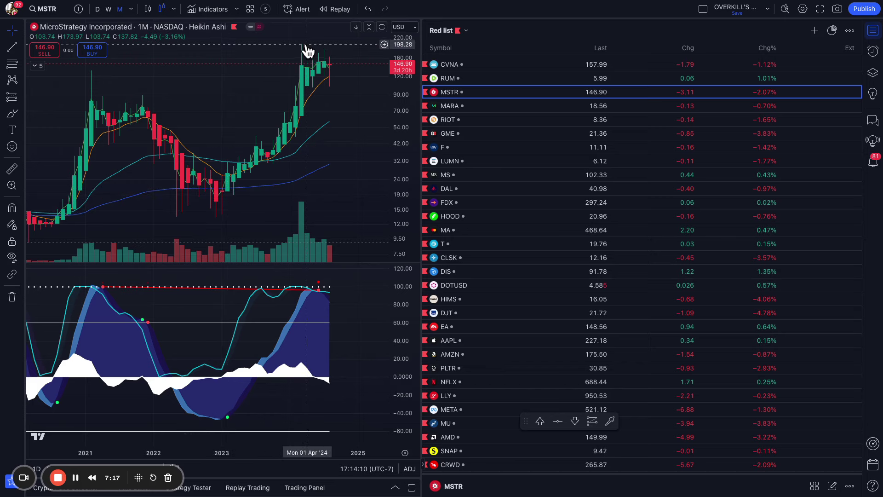
{"action": "left_click_drag", "start_coordinate": [306, 65], "coordinate": [257, 138]}
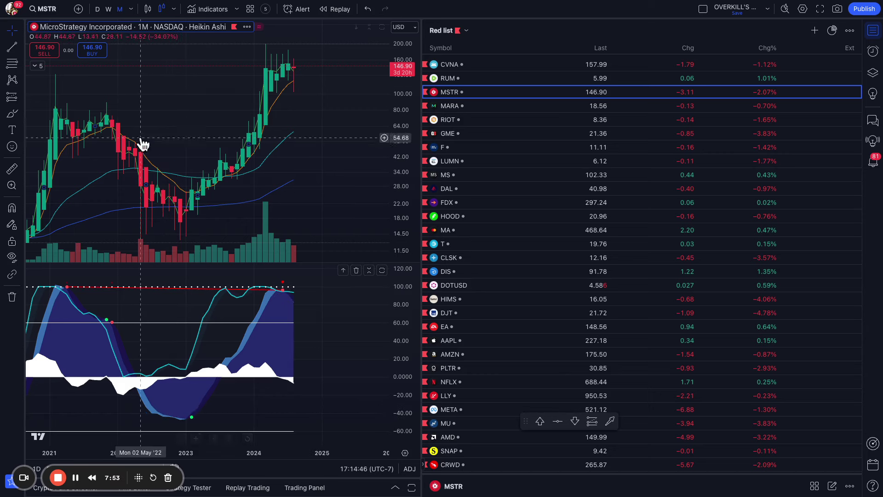
{"action": "scroll", "coordinate": [120, 131], "scroll_direction": "down", "scroll_amount": 3}
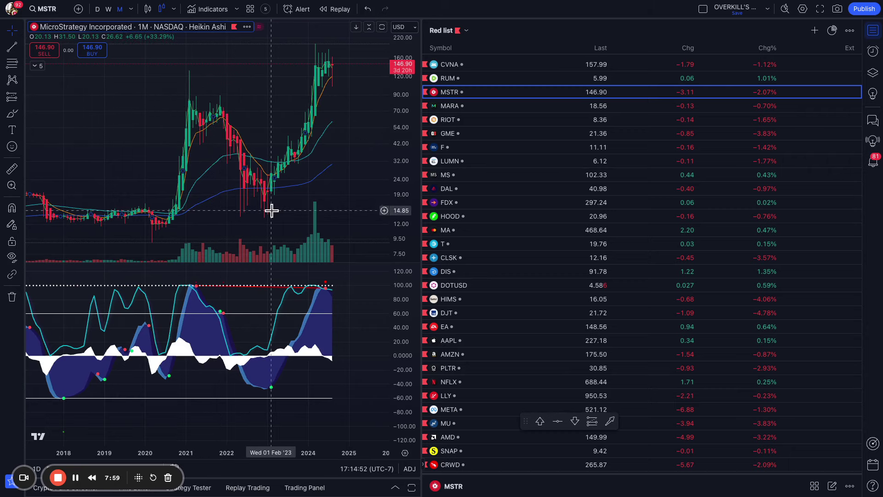
{"action": "scroll", "coordinate": [264, 203], "scroll_direction": "up", "scroll_amount": 1}
{"action": "scroll", "coordinate": [211, 141], "scroll_direction": "up", "scroll_amount": 1}
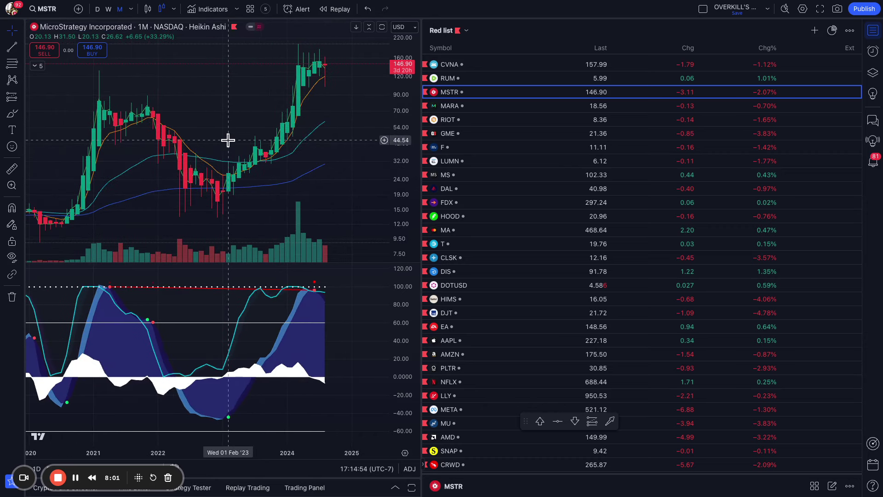
Cycle the MSTR chart through weekly, daily and 10-minute bars, then back to monthly
{"action": "left_click", "coordinate": [108, 10]}
{"action": "left_click", "coordinate": [98, 9]}
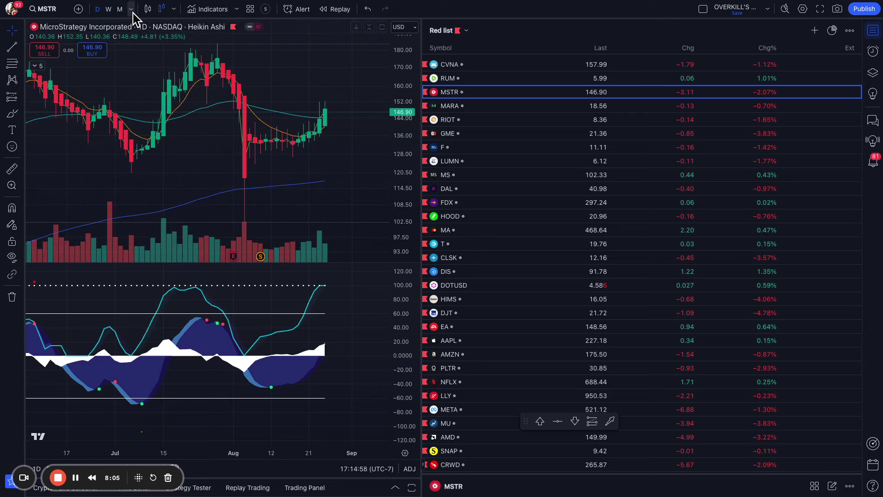
{"action": "left_click", "coordinate": [131, 9]}
{"action": "left_click", "coordinate": [166, 211]}
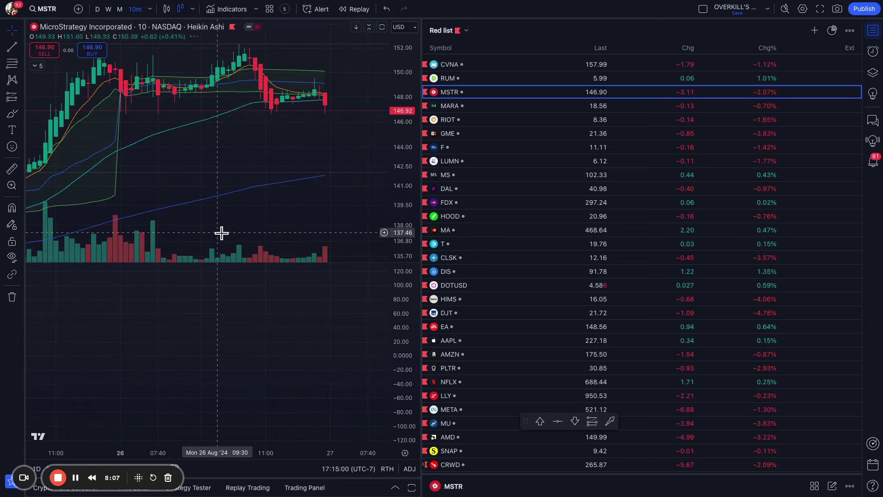
{"action": "scroll", "coordinate": [234, 256], "scroll_direction": "down", "scroll_amount": 2}
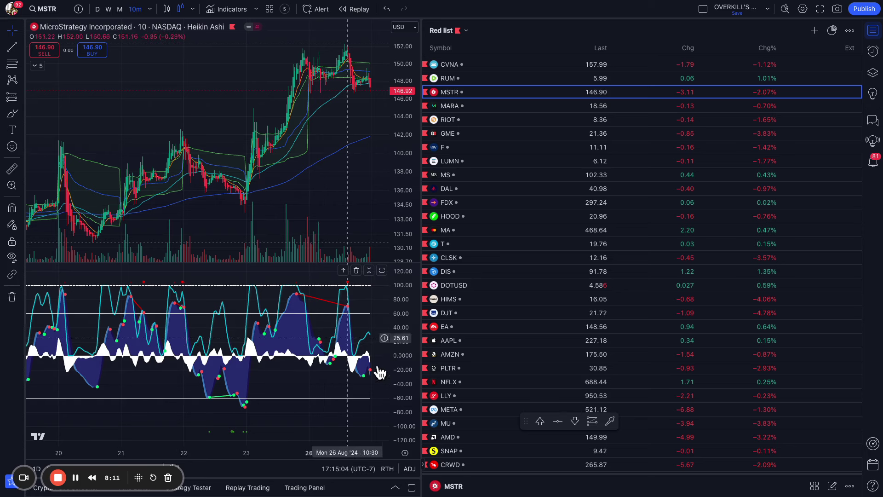
{"action": "left_click", "coordinate": [118, 10]}
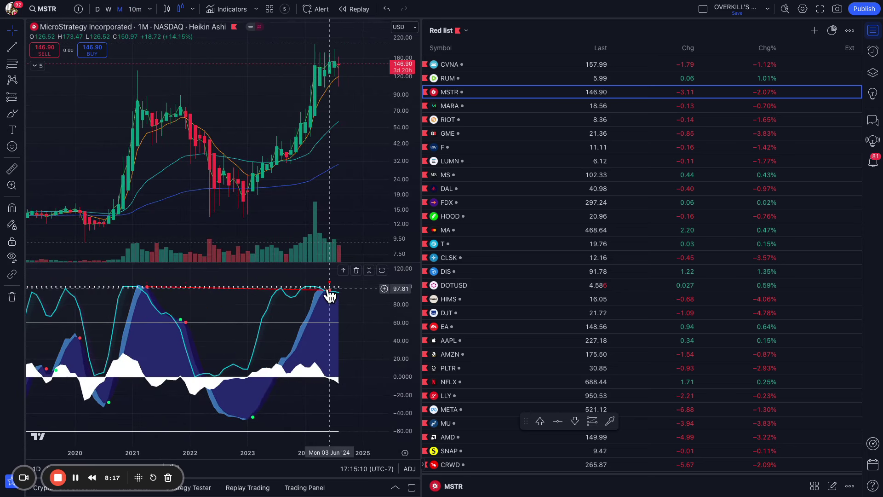
{"action": "left_click_drag", "start_coordinate": [336, 63], "coordinate": [272, 59]}
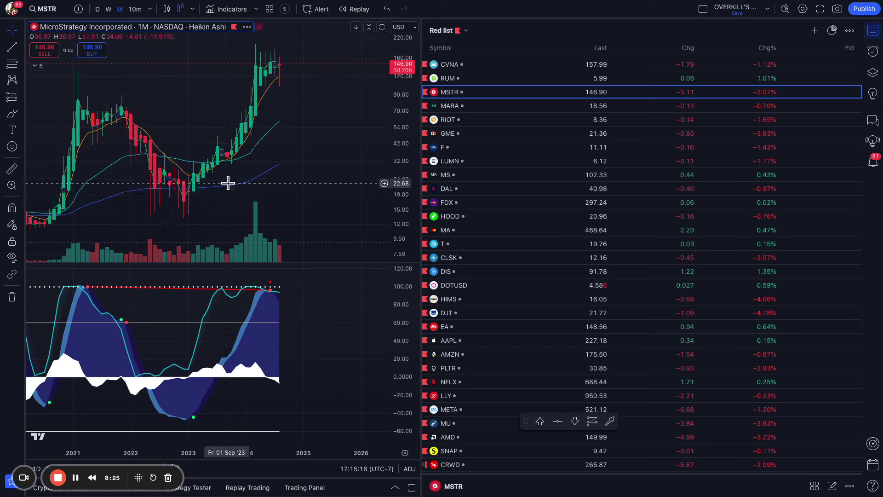
{"action": "scroll", "coordinate": [256, 188], "scroll_direction": "left", "scroll_amount": 3}
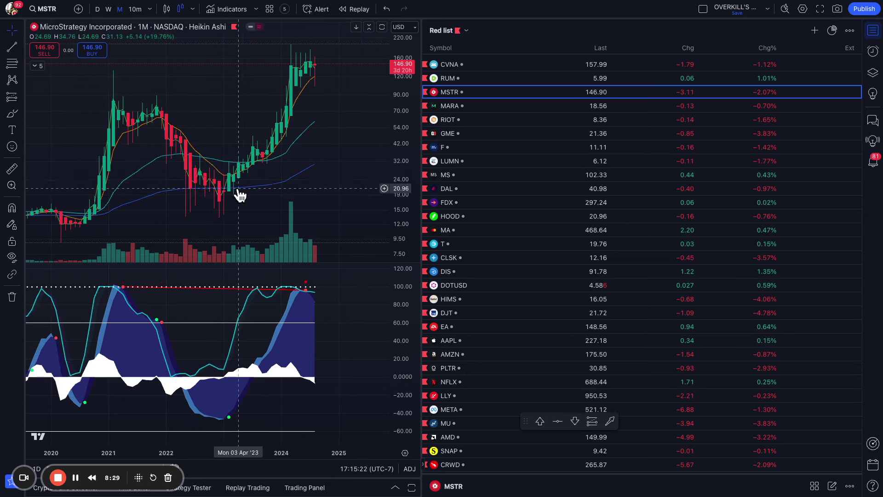
{"action": "scroll", "coordinate": [317, 285], "scroll_direction": "up", "scroll_amount": 2}
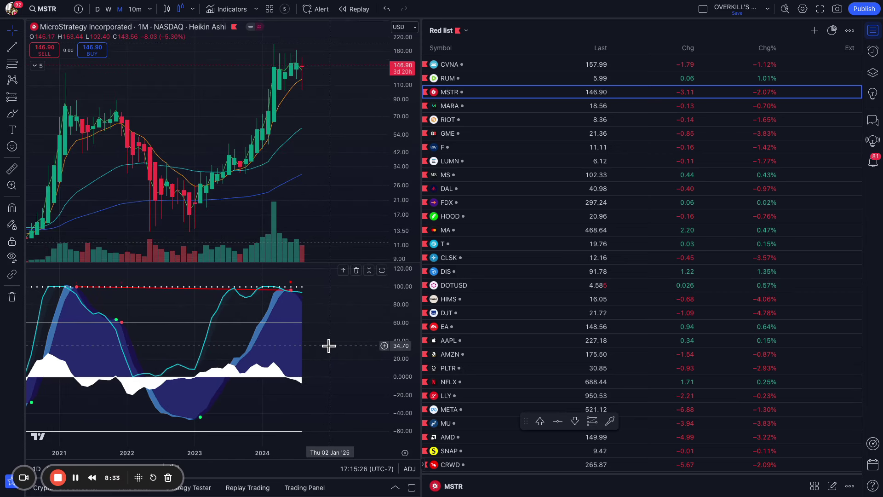
{"action": "scroll", "coordinate": [333, 345], "scroll_direction": "down", "scroll_amount": 2}
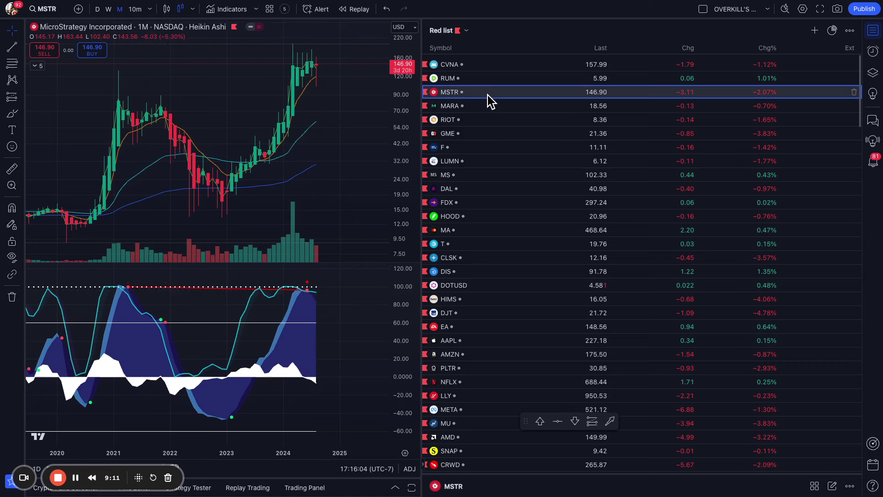
Step past MARA and RIOT to GameStop (GME) in the Red list and view it on daily bars
{"action": "key", "text": "Down"}
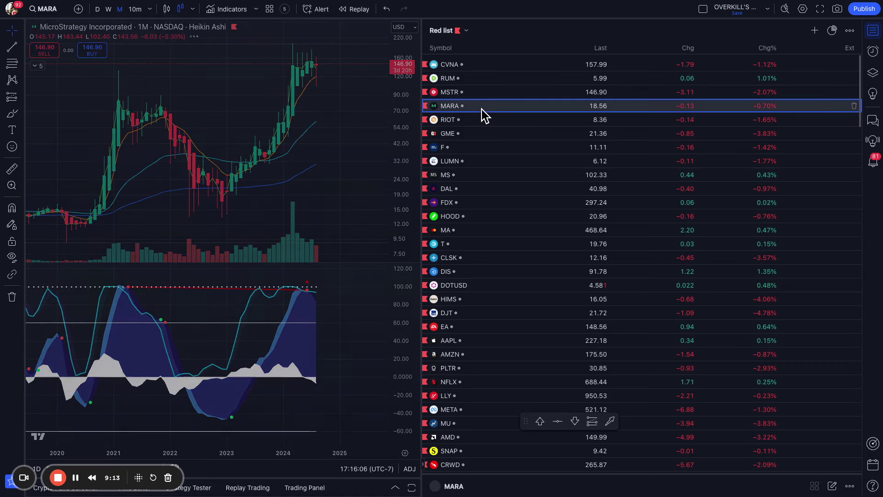
{"action": "left_click", "coordinate": [474, 123]}
{"action": "left_click", "coordinate": [473, 138]}
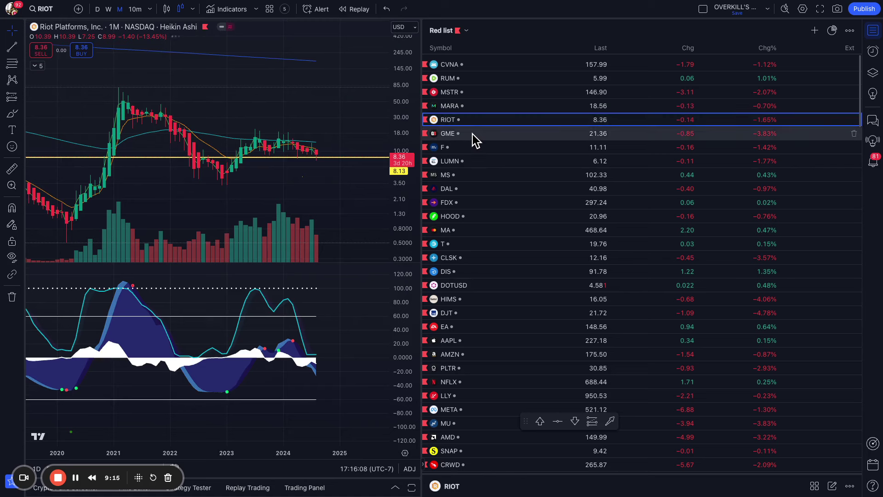
{"action": "scroll", "coordinate": [478, 250], "scroll_direction": "down", "scroll_amount": 10}
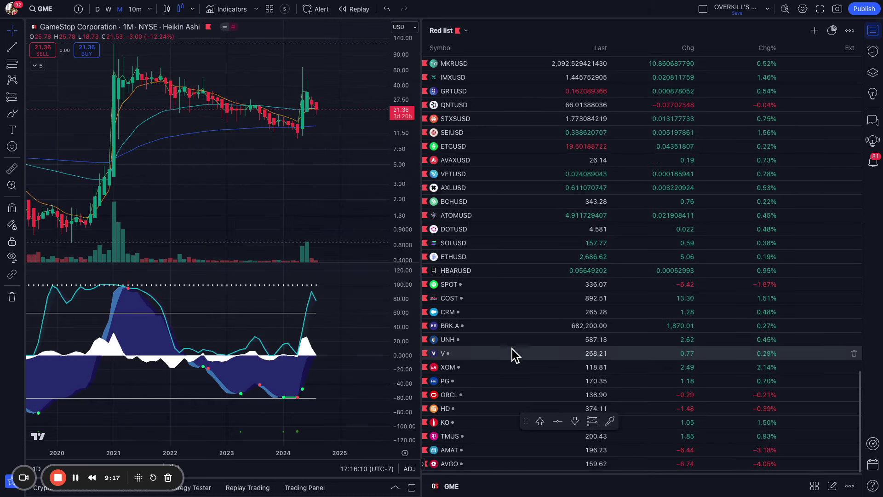
{"action": "scroll", "coordinate": [318, 150], "scroll_direction": "up", "scroll_amount": 2}
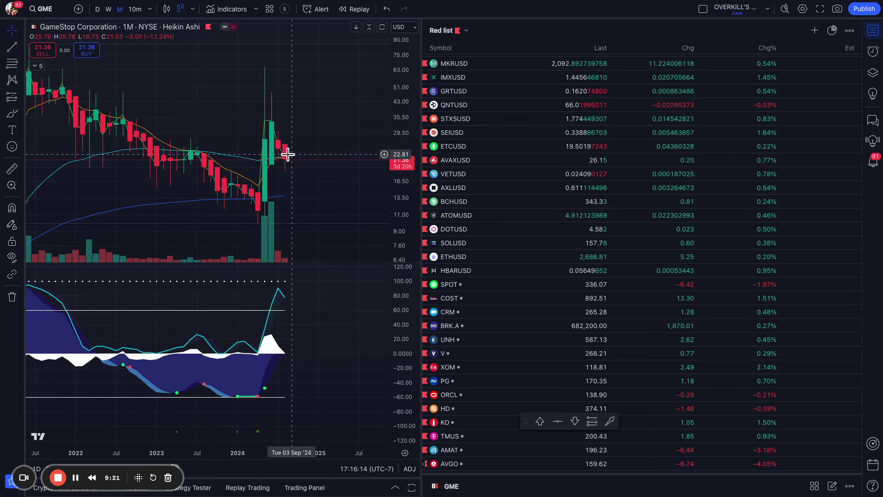
{"action": "scroll", "coordinate": [291, 152], "scroll_direction": "down", "scroll_amount": 2}
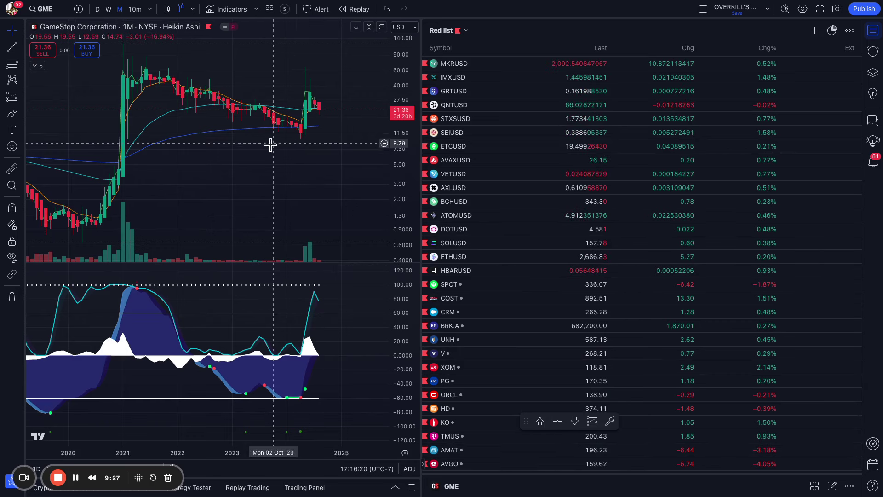
{"action": "scroll", "coordinate": [238, 144], "scroll_direction": "up", "scroll_amount": 2}
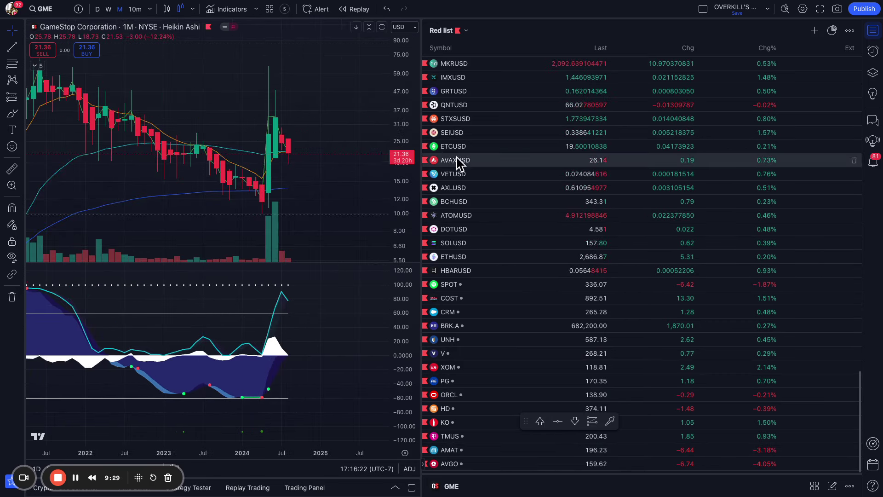
{"action": "left_click", "coordinate": [97, 9]}
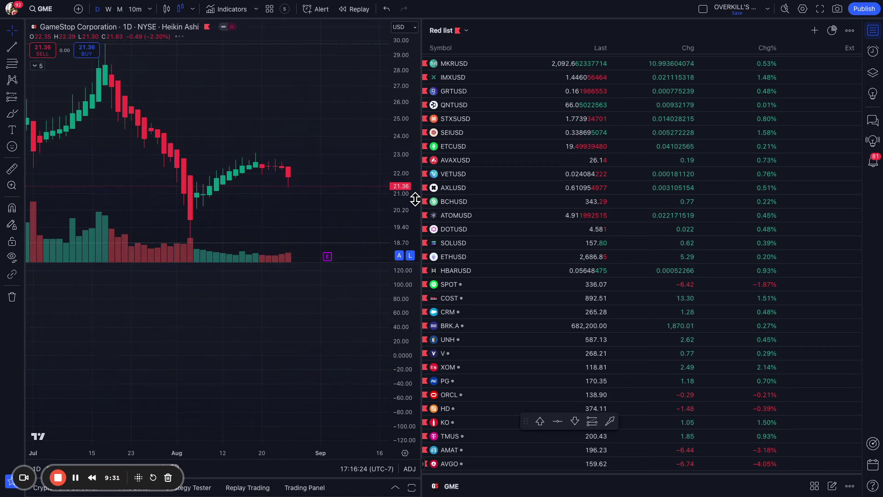
Switch to the Green list and chart Rivian (RIVN), toggling monthly then back to daily bars
{"action": "left_click", "coordinate": [449, 31]}
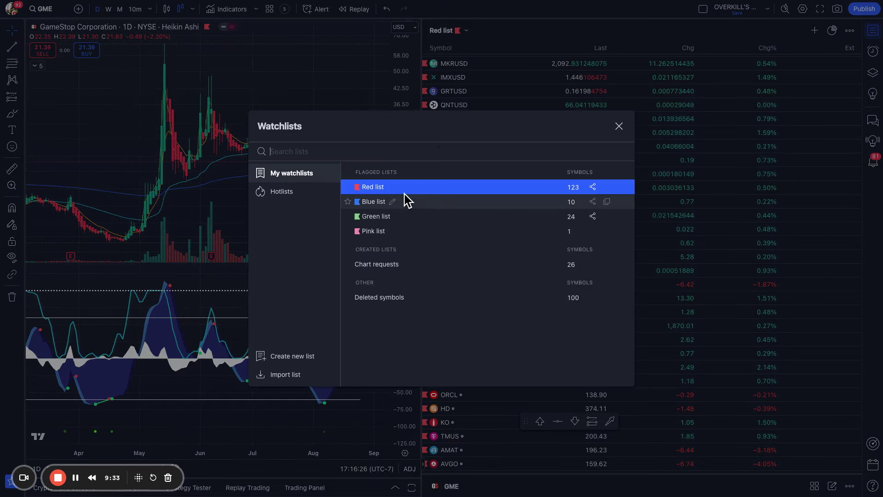
{"action": "left_click", "coordinate": [405, 219]}
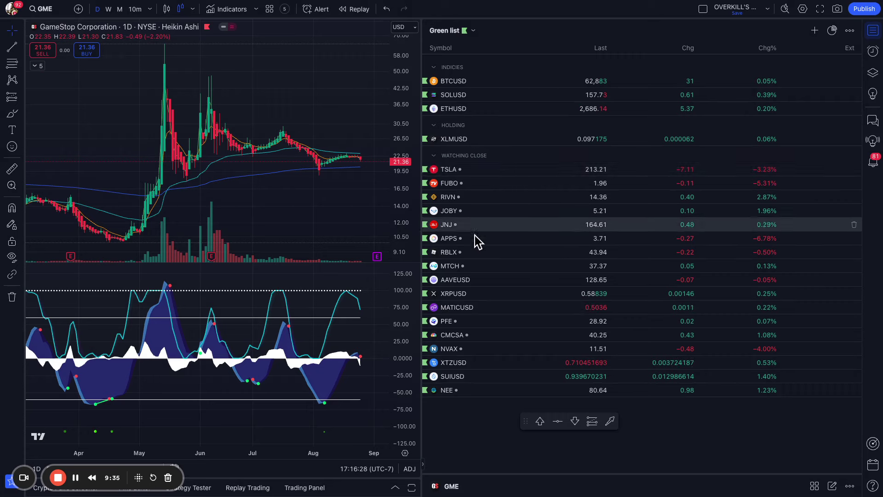
{"action": "left_click", "coordinate": [509, 200]}
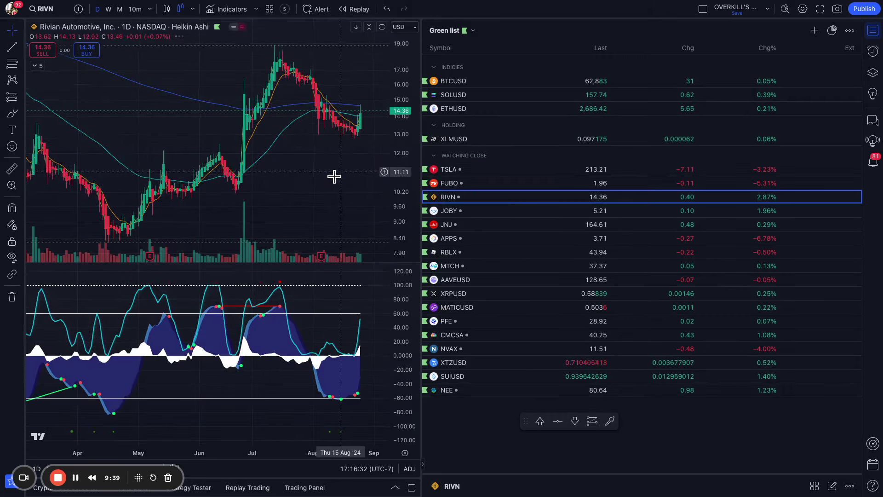
{"action": "left_click", "coordinate": [121, 10]}
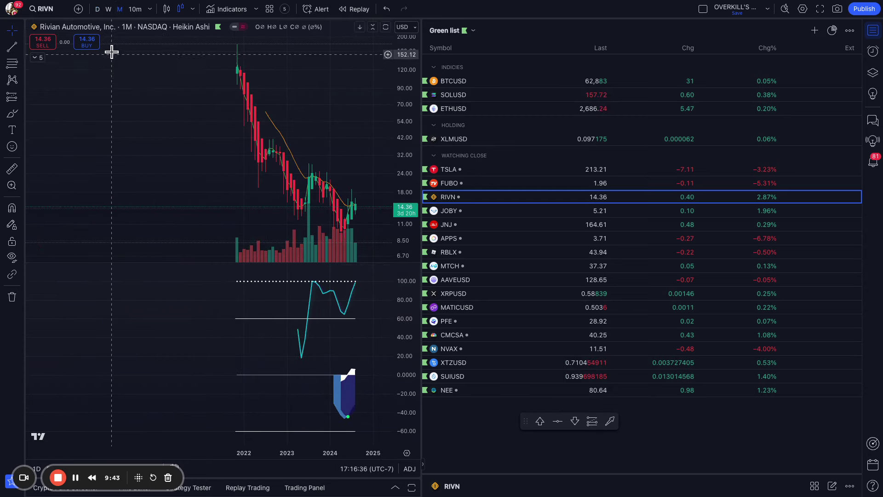
{"action": "left_click", "coordinate": [97, 10]}
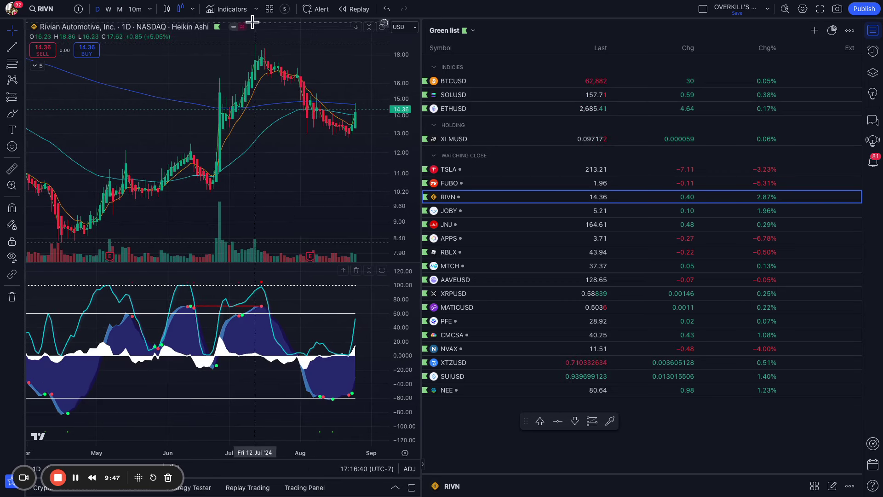
{"action": "scroll", "coordinate": [327, 181], "scroll_direction": "up", "scroll_amount": 2}
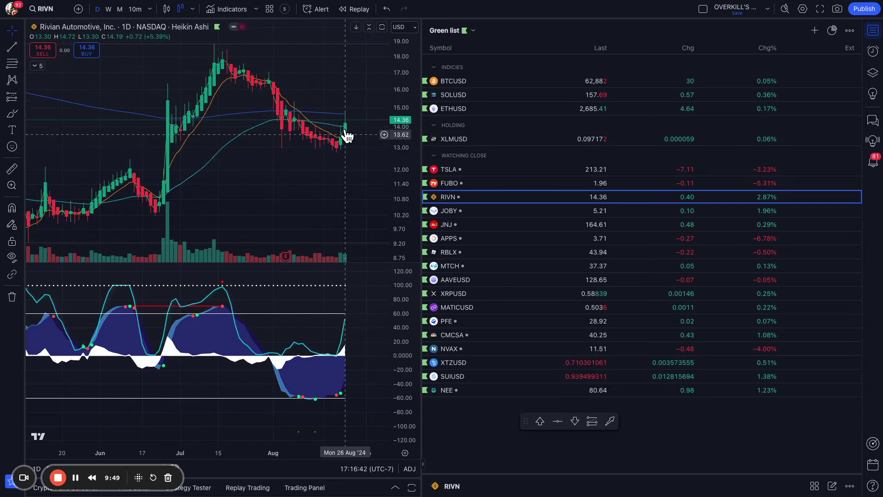
Draw a horizontal line at about 13.2 on the RIVN daily chart and deselect it
{"action": "left_click", "coordinate": [22, 47]}
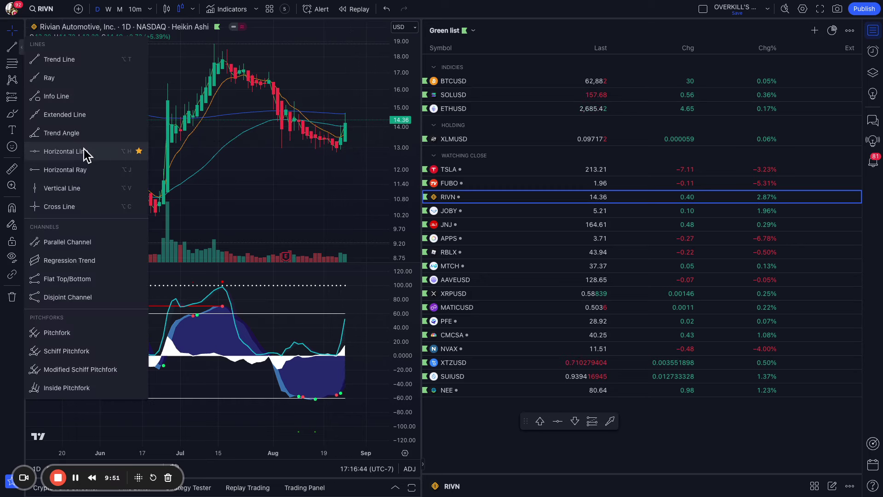
{"action": "left_click", "coordinate": [140, 150]}
{"action": "left_click", "coordinate": [363, 143]}
{"action": "left_click", "coordinate": [328, 88]}
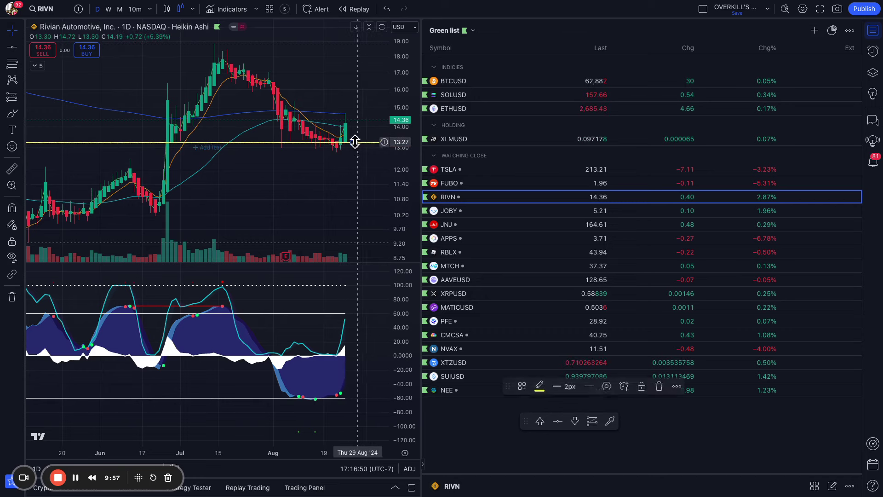
{"action": "scroll", "coordinate": [340, 141], "scroll_direction": "up", "scroll_amount": 3}
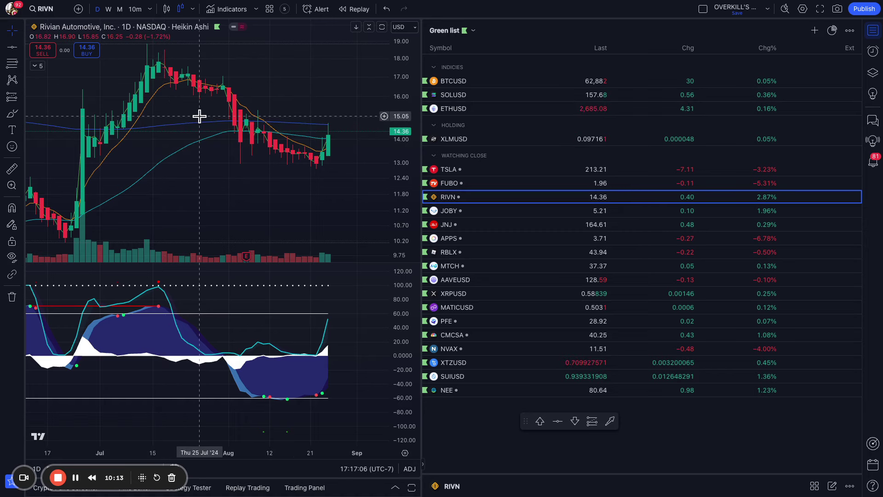
{"action": "scroll", "coordinate": [230, 163], "scroll_direction": "down", "scroll_amount": 2}
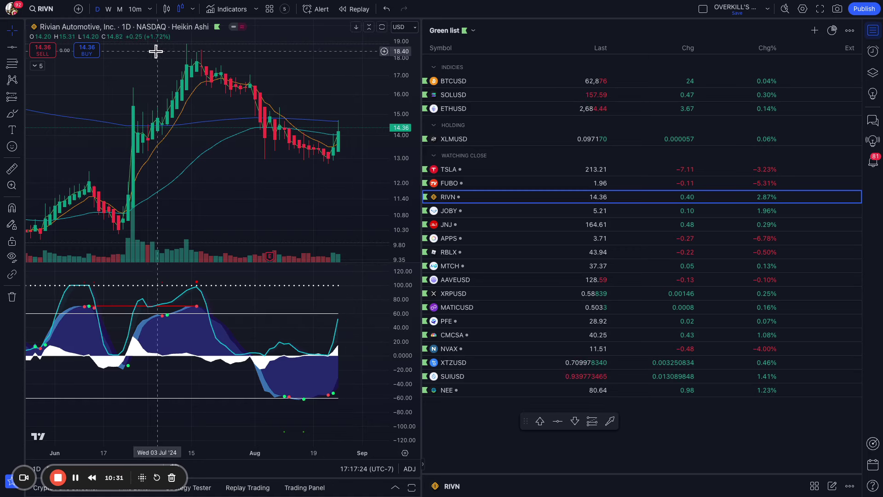
Switch RIVN to 1-month bars, then view JOBY and JNJ from the Green list
{"action": "left_click", "coordinate": [150, 9]}
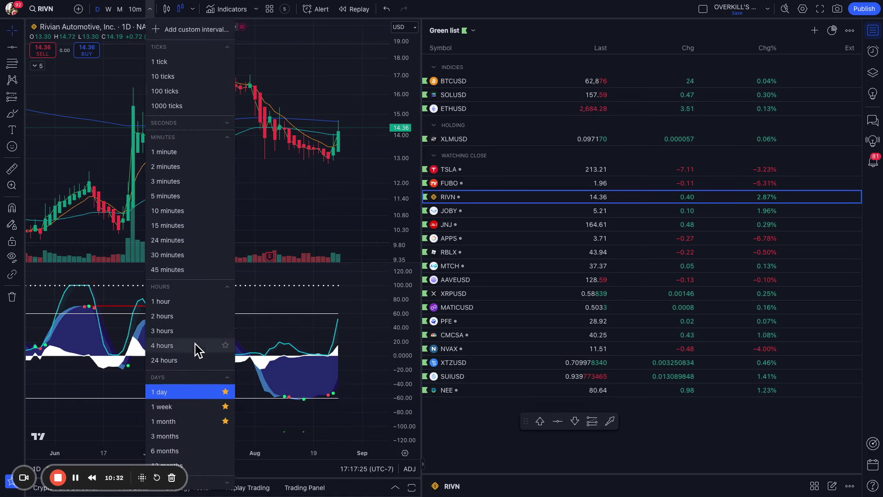
{"action": "left_click", "coordinate": [299, 203]}
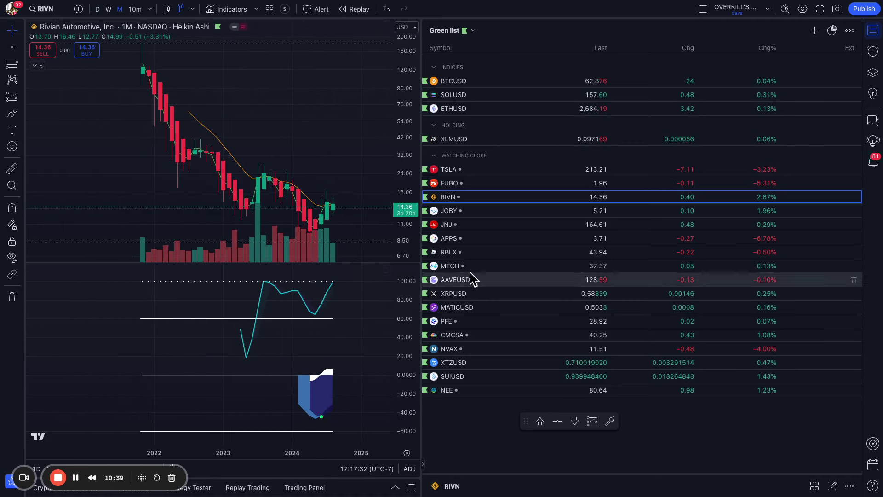
{"action": "left_click", "coordinate": [495, 213]}
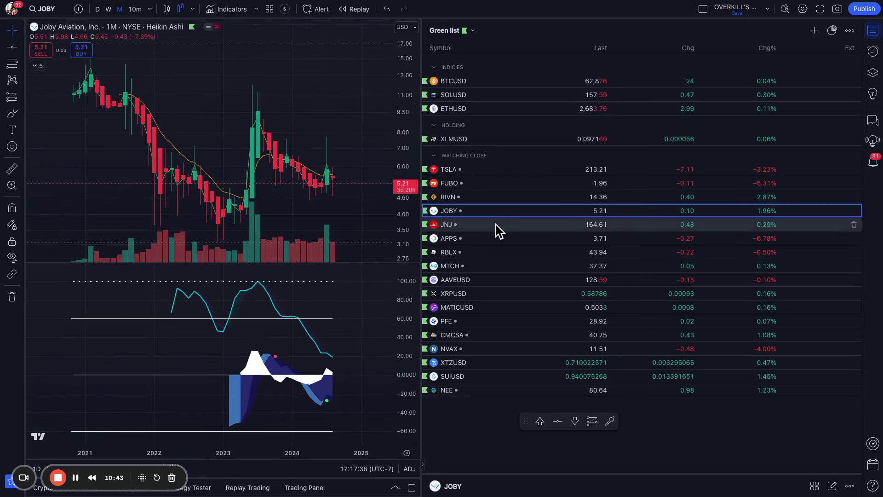
{"action": "left_click", "coordinate": [495, 225]}
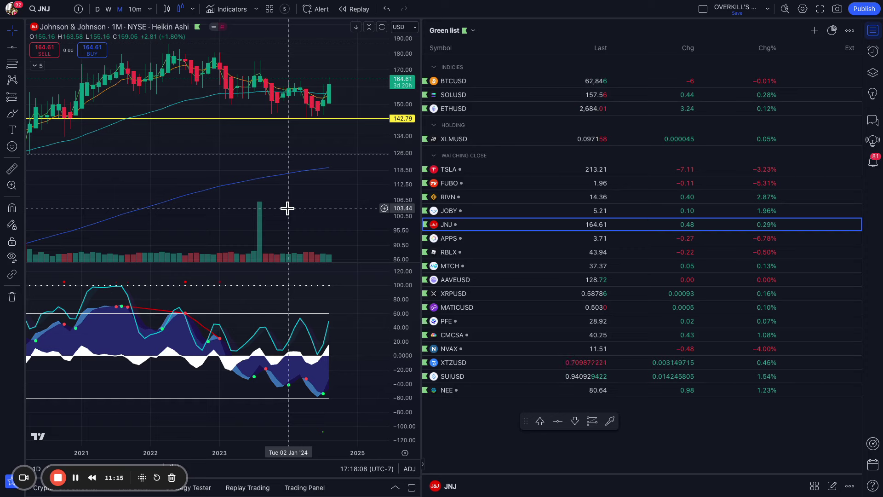
Review TSLA, XTZUSD and MATICUSD from the Green list and select MATICUSD's 0.4303 support line
{"action": "left_click", "coordinate": [515, 171]}
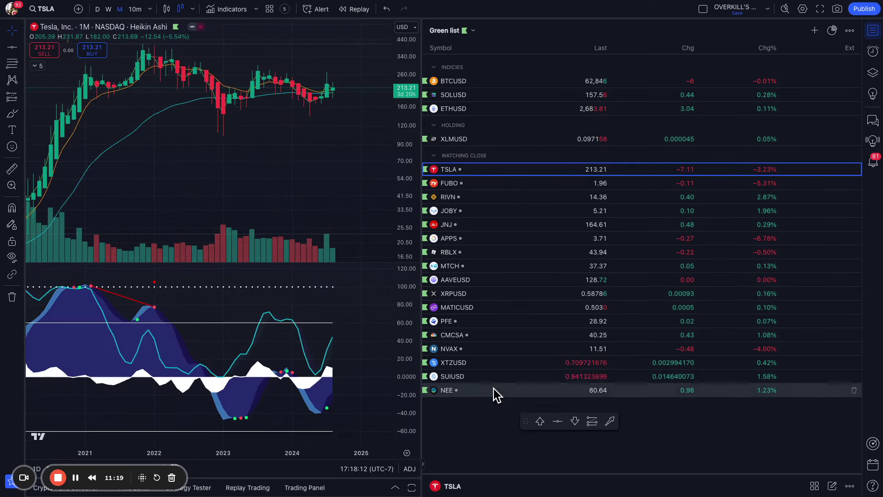
{"action": "left_click", "coordinate": [491, 362]}
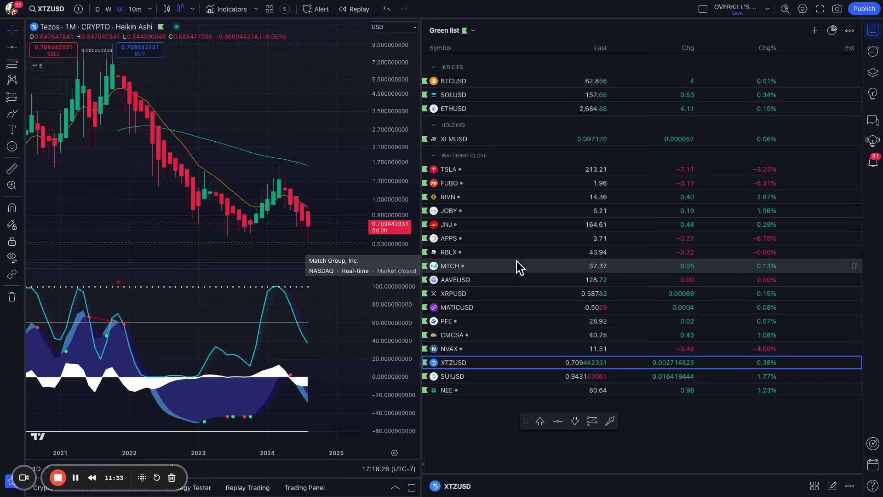
{"action": "left_click", "coordinate": [513, 308]}
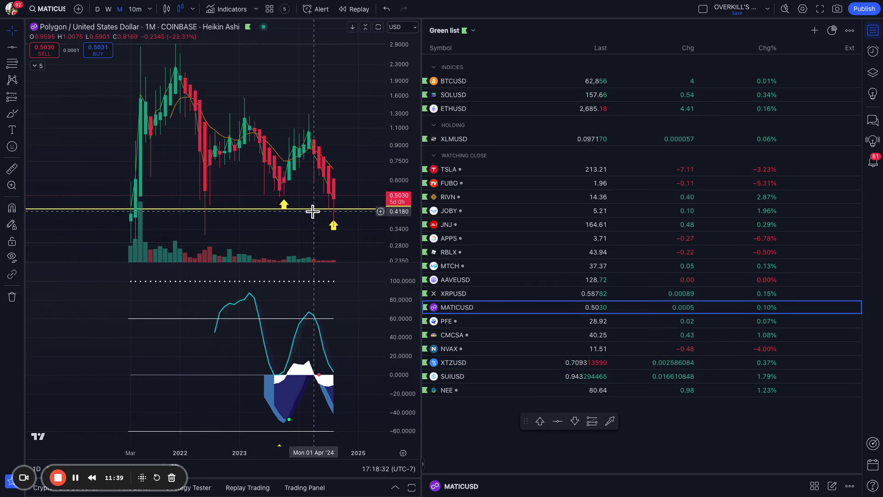
{"action": "left_click", "coordinate": [284, 208]}
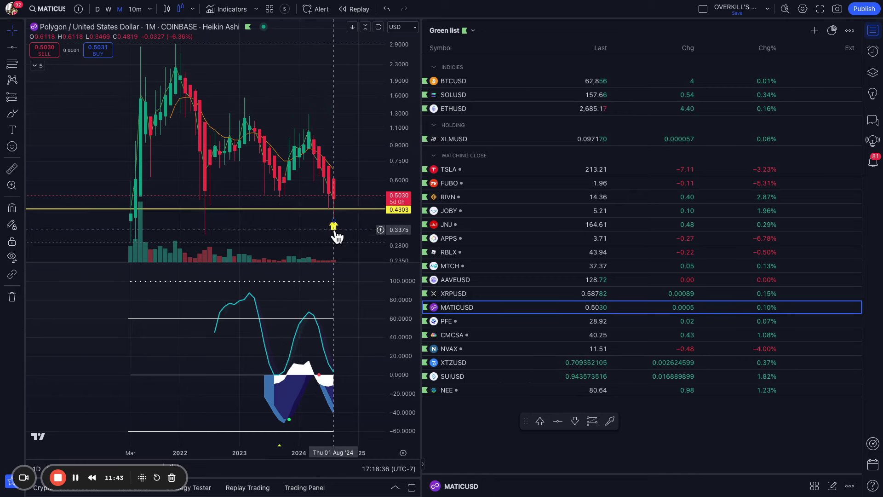